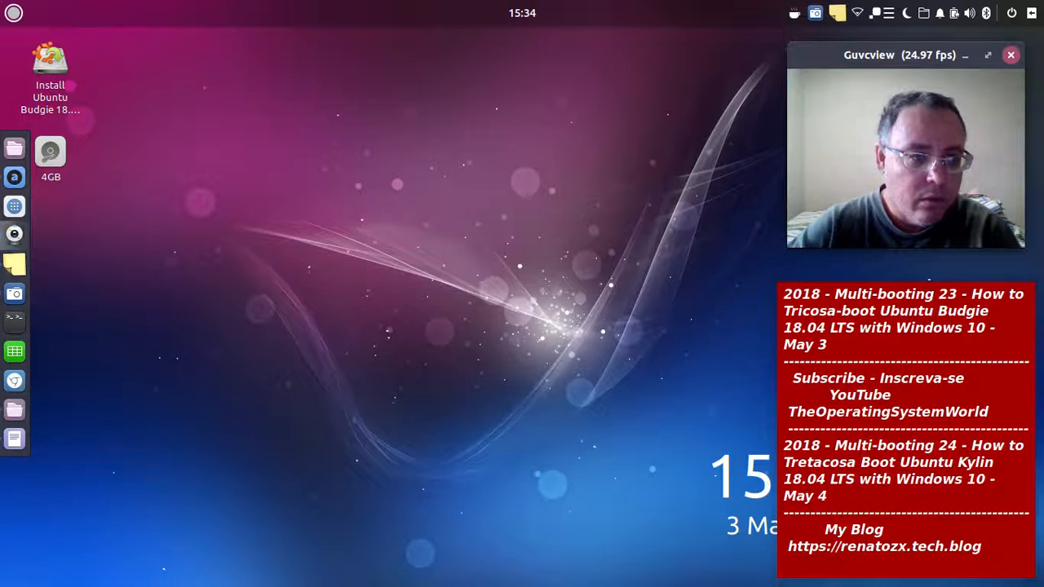
Check the running recording in SimpleScreenRecorder and minimize its window.
click(14, 294)
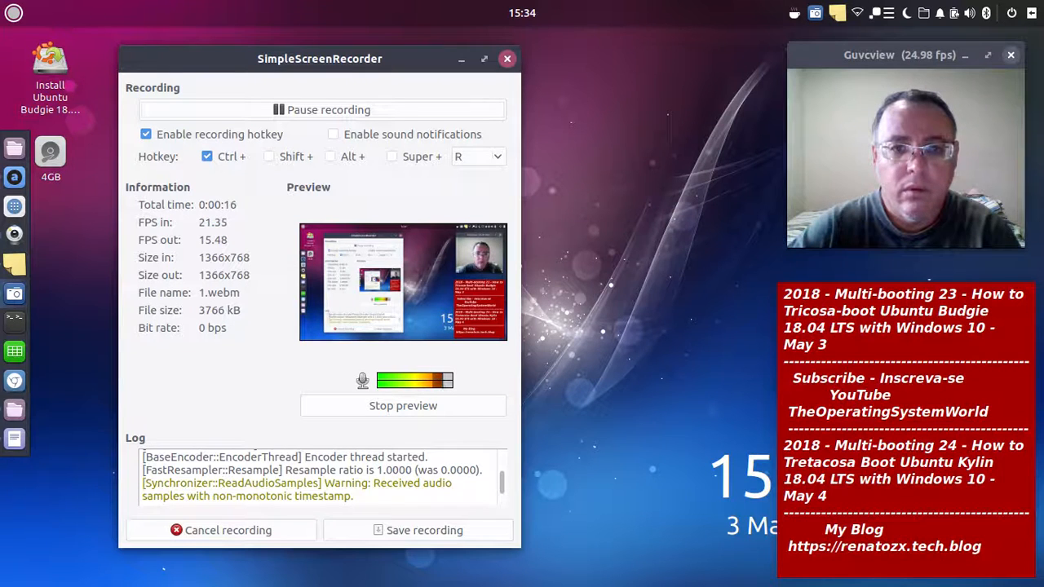
click(461, 59)
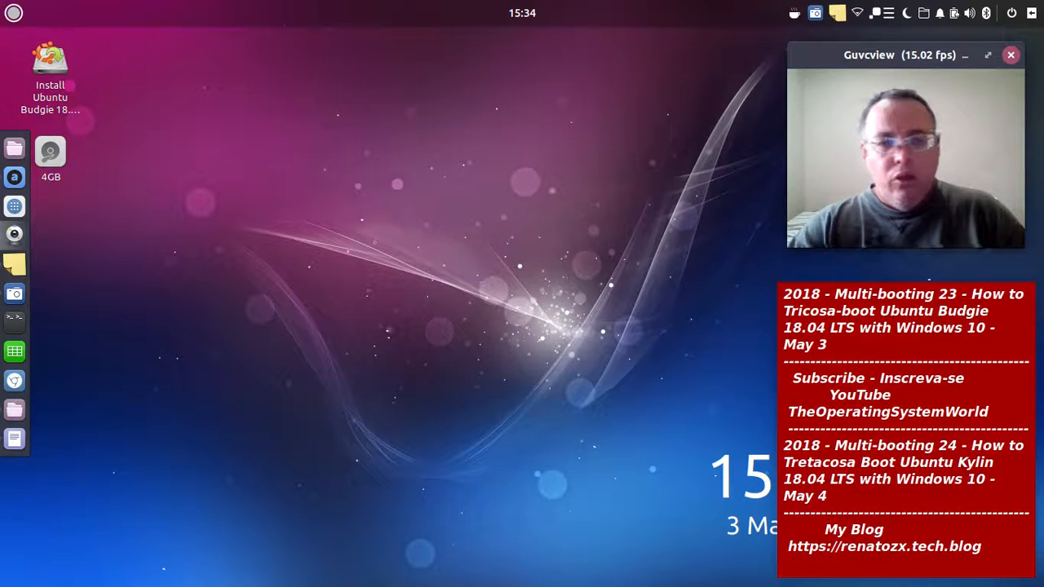
click(342, 212)
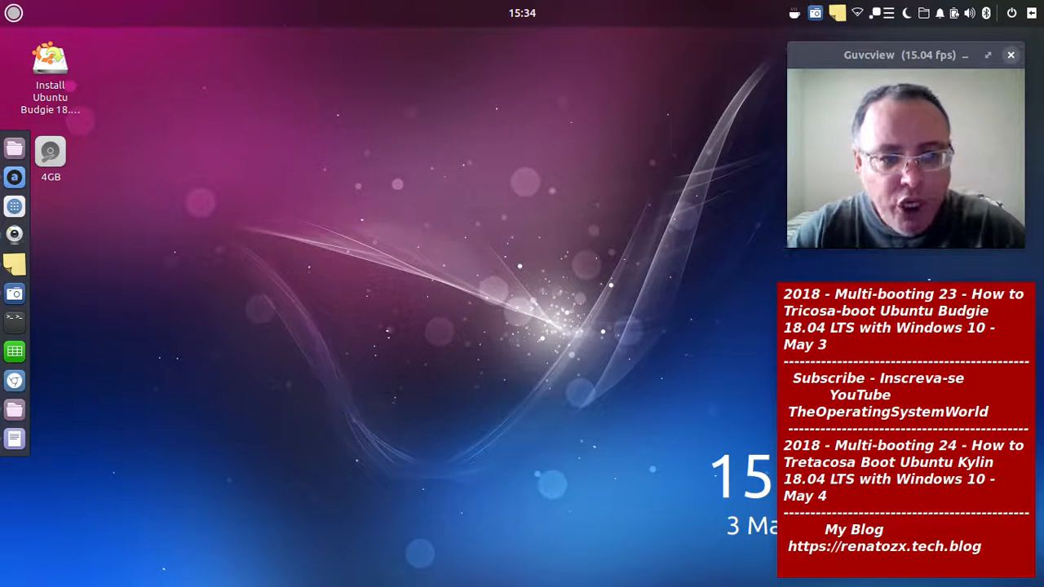
Start the Ubuntu Budgie 18.04 LTS installer from the desktop and move its window clear of the webcam view.
double_click(50, 65)
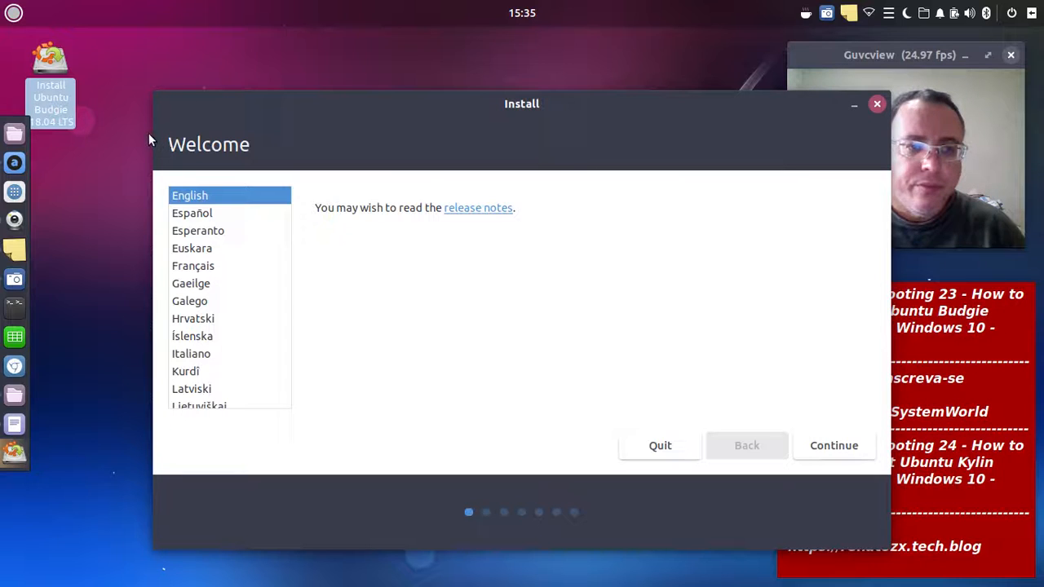
click(210, 53)
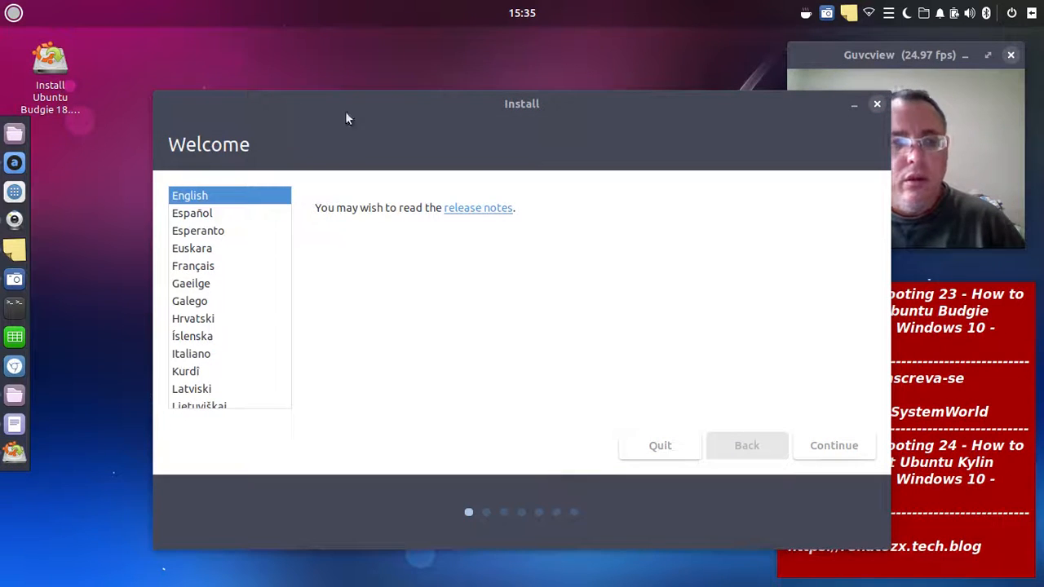
drag(400, 104, 274, 124)
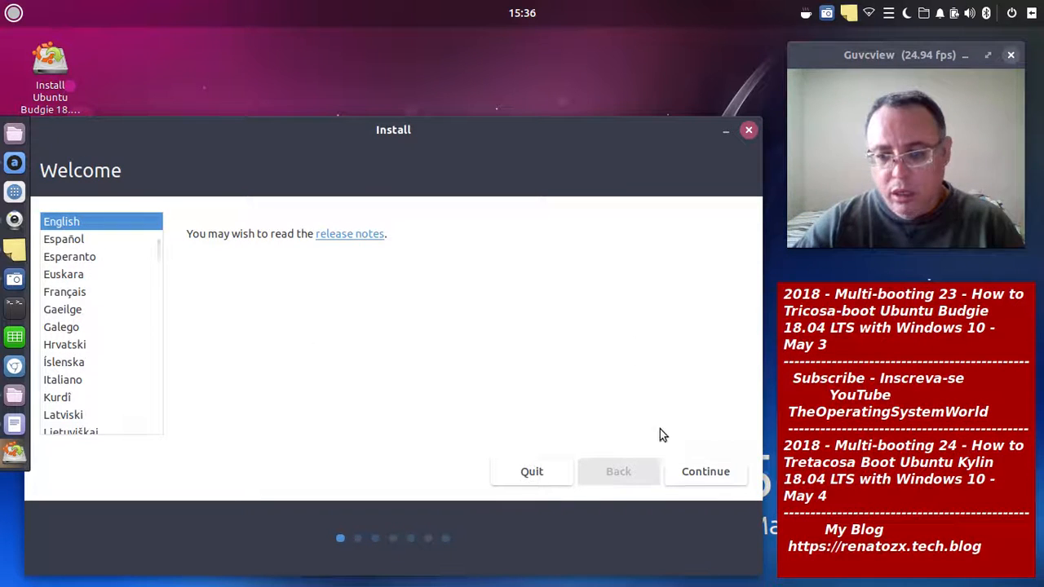
Accept English as the installer language and English (US) as the keyboard layout.
click(706, 472)
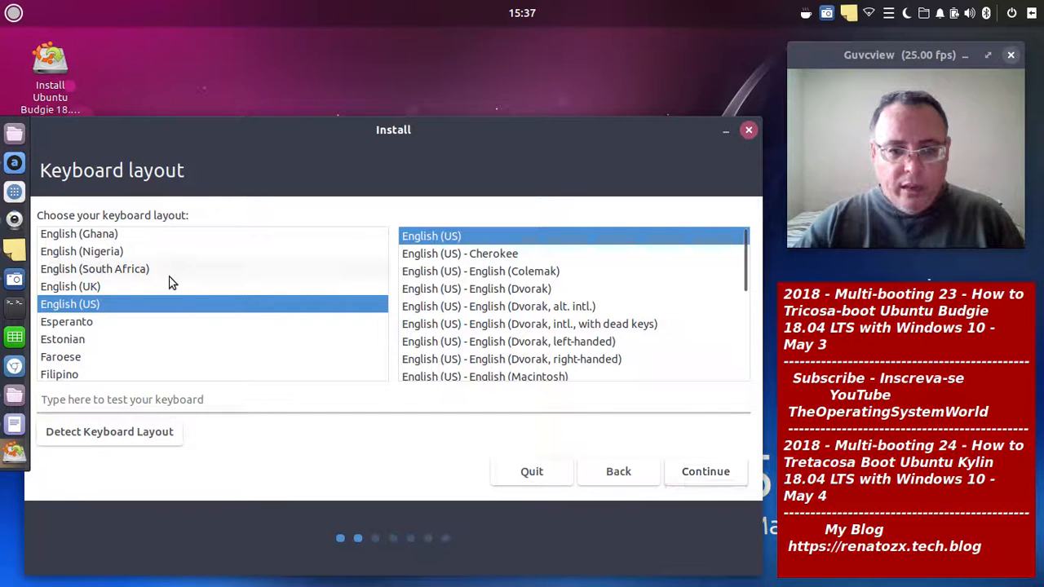
click(700, 471)
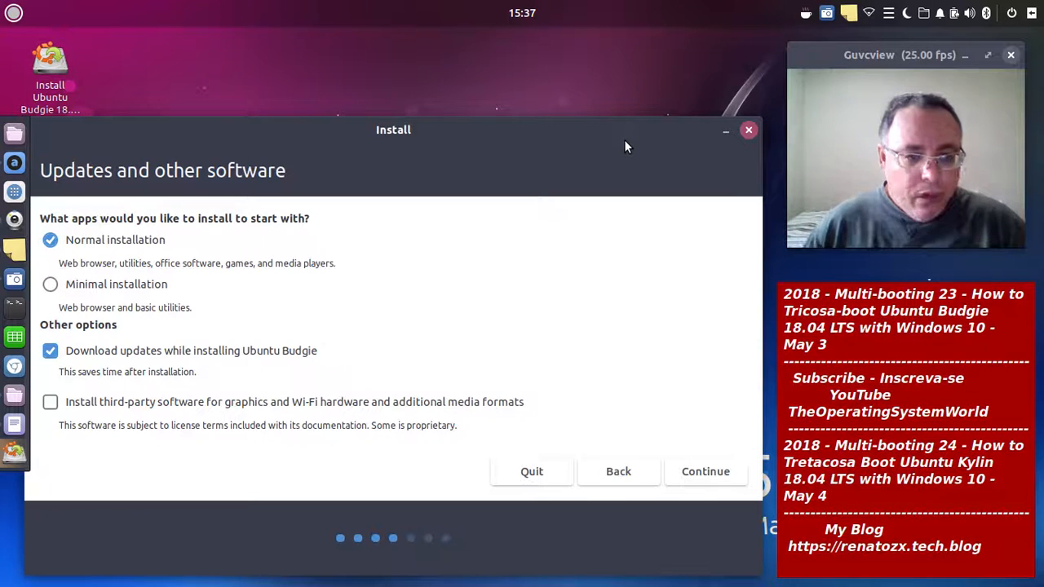
Continue with a normal installation without downloading updates, and decline to unmount the partitions on /dev/sdc.
click(50, 351)
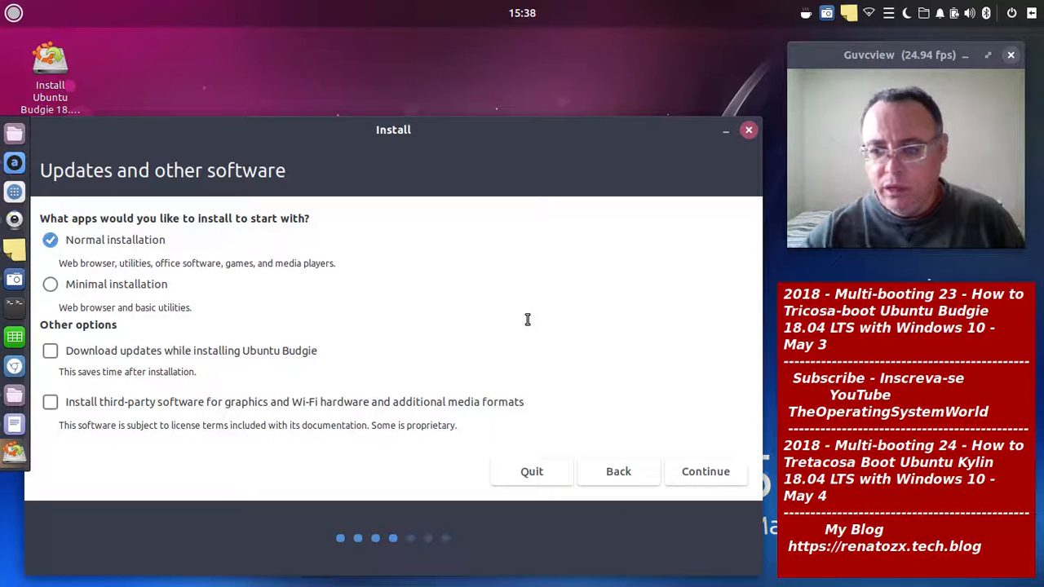
click(721, 477)
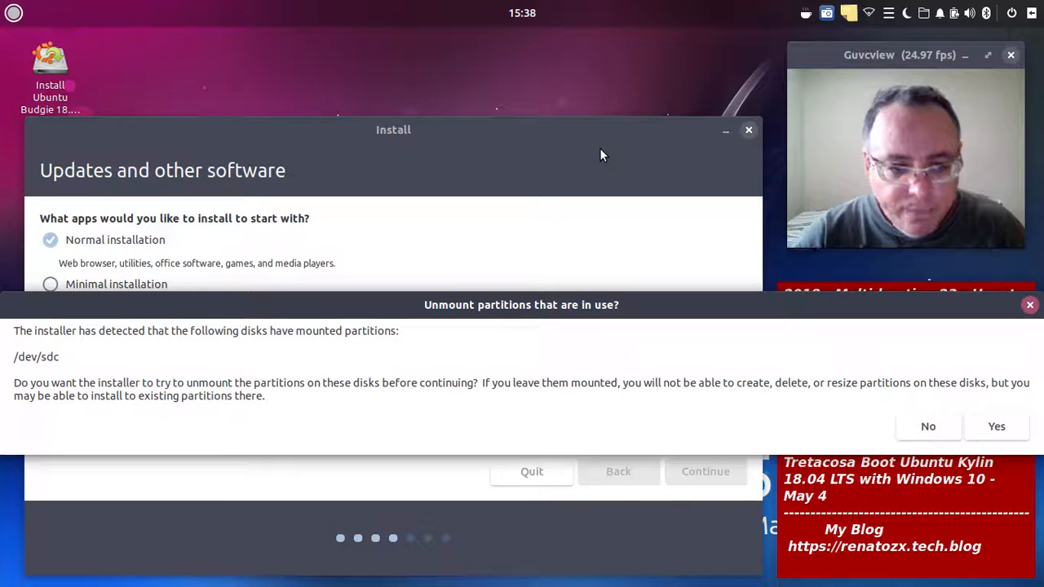
double_click(45, 357)
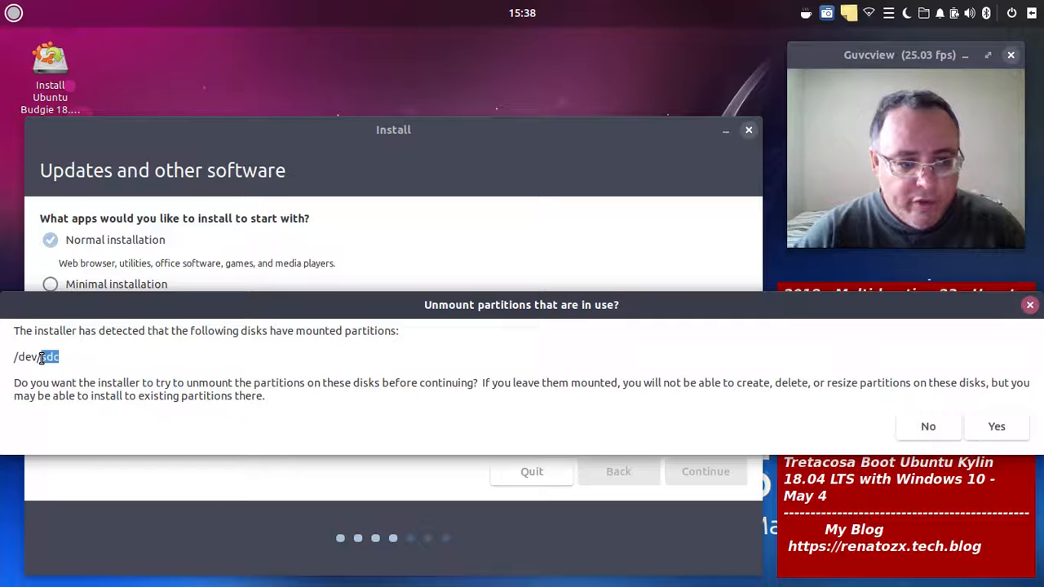
click(122, 359)
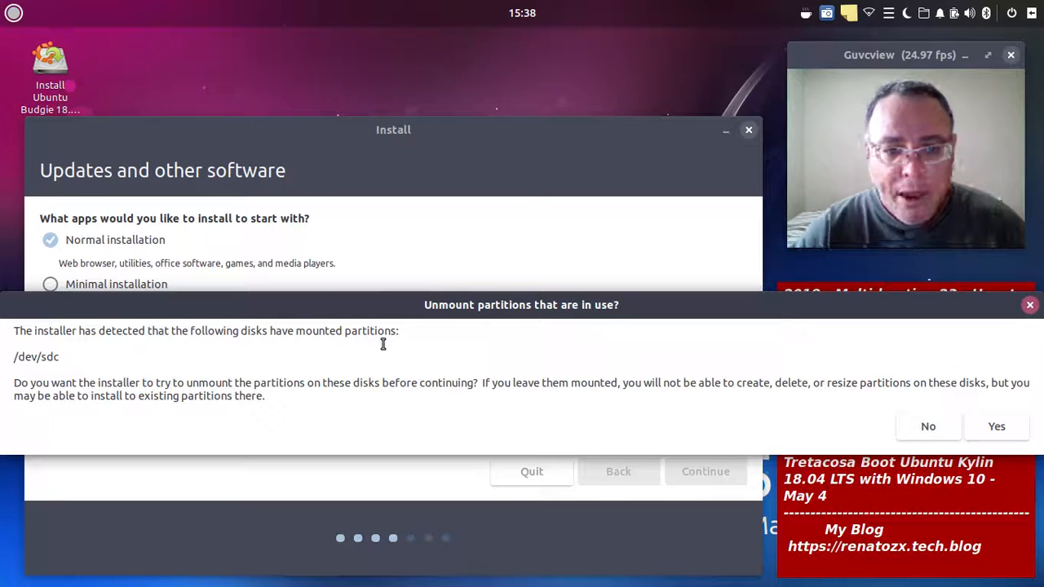
click(925, 430)
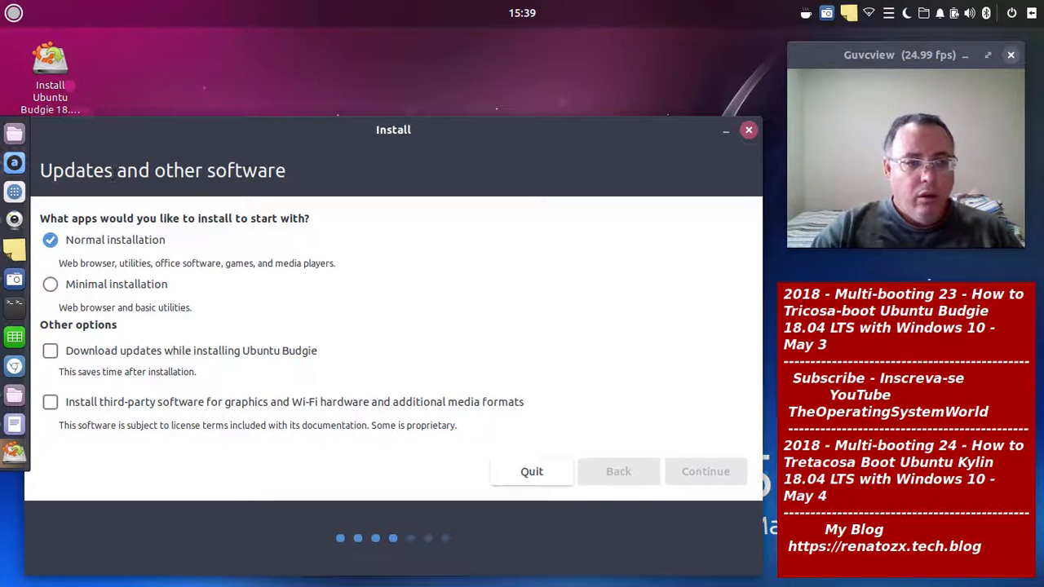
Switch to Audacious, queue the playing song "Down for Whatever" and adjust the playback volume, then put the player away.
click(15, 163)
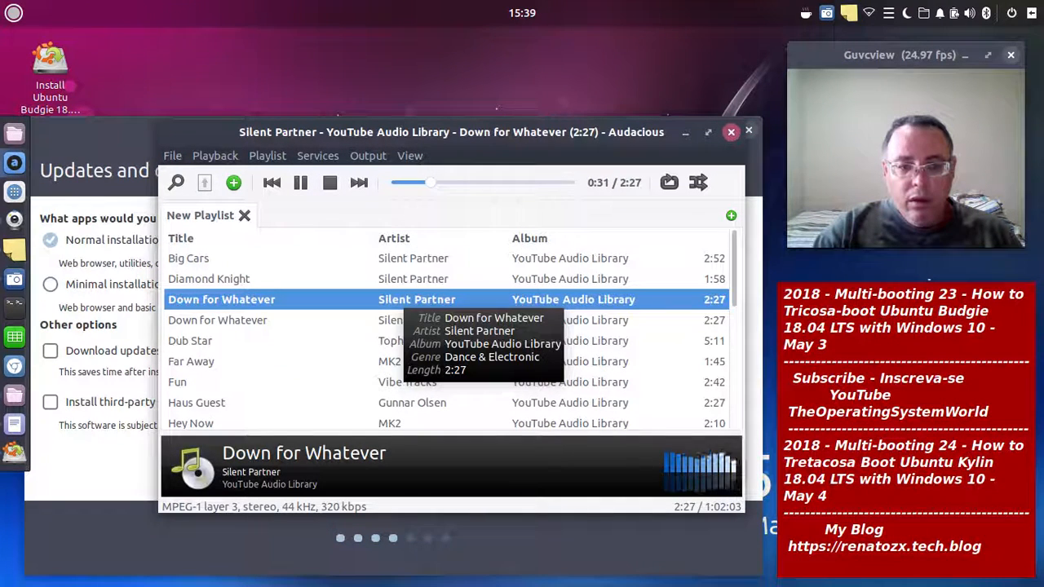
right_click(399, 306)
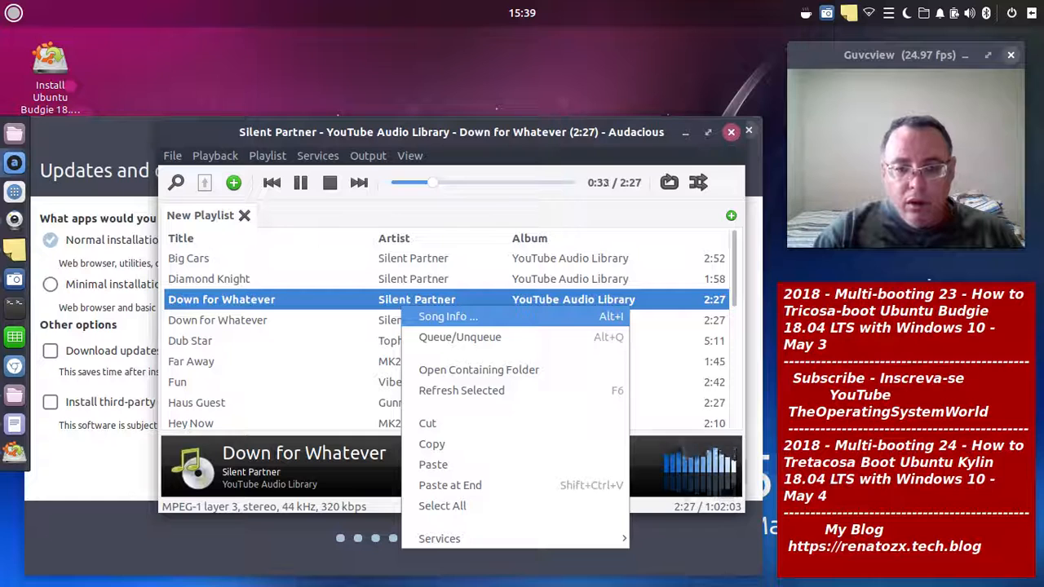
click(450, 337)
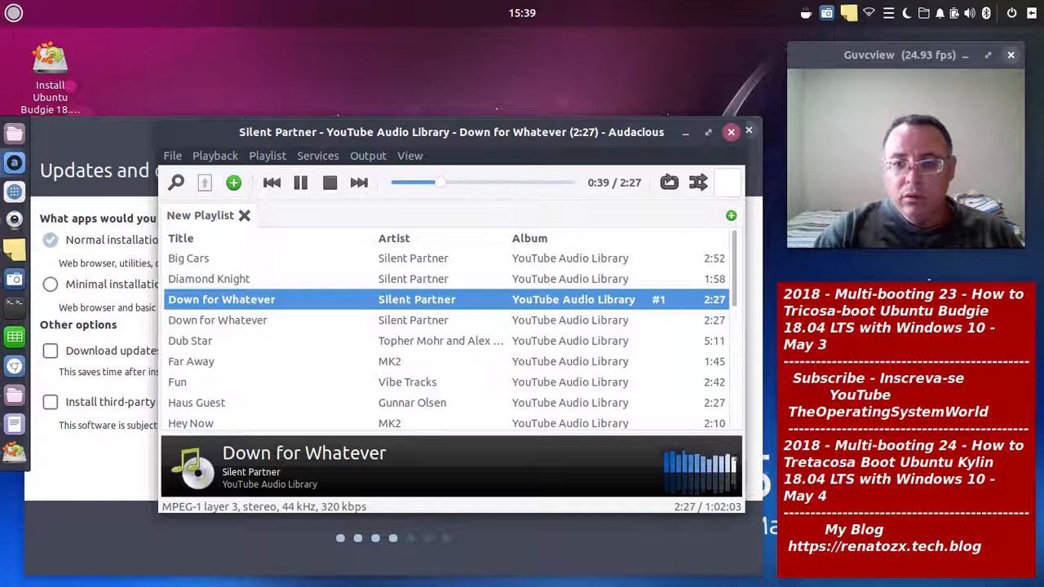
mouse_move(728, 183)
scroll(728, 184, up, 3)
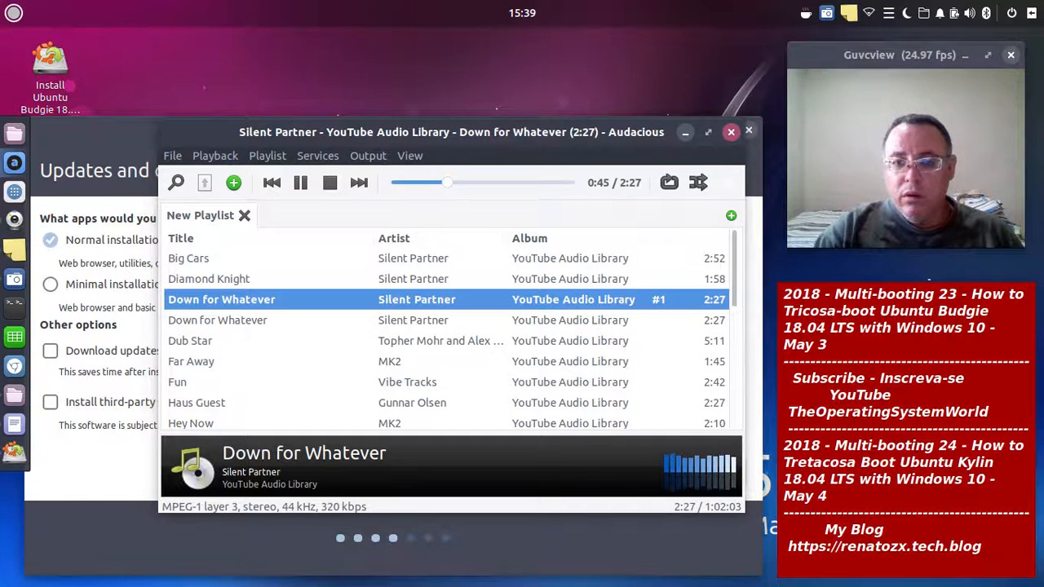
click(731, 132)
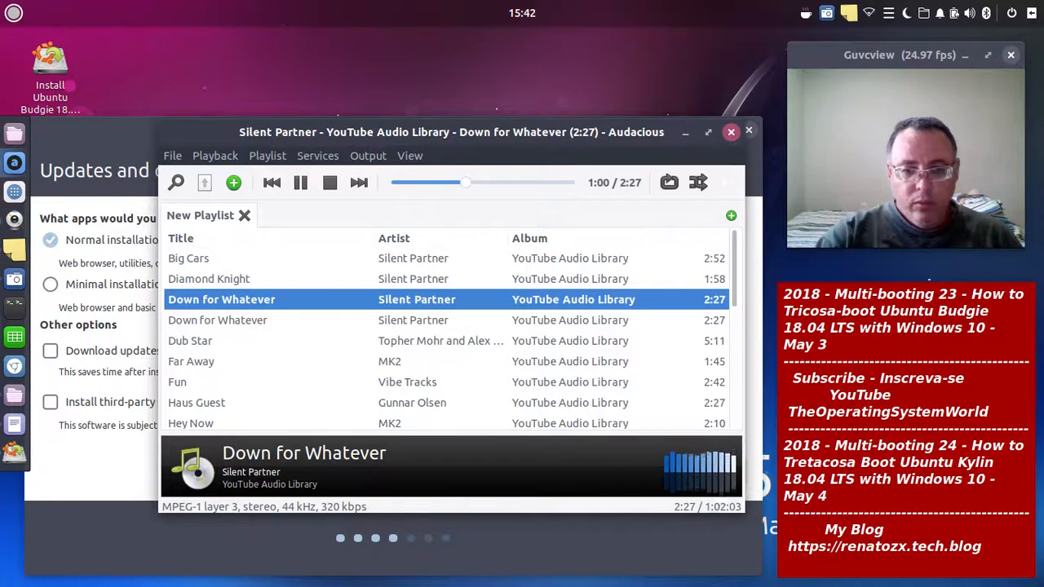
Queue "Down for Whatever" in Audacious two more times so it keeps repeating, and minimize the player.
right_click(422, 300)
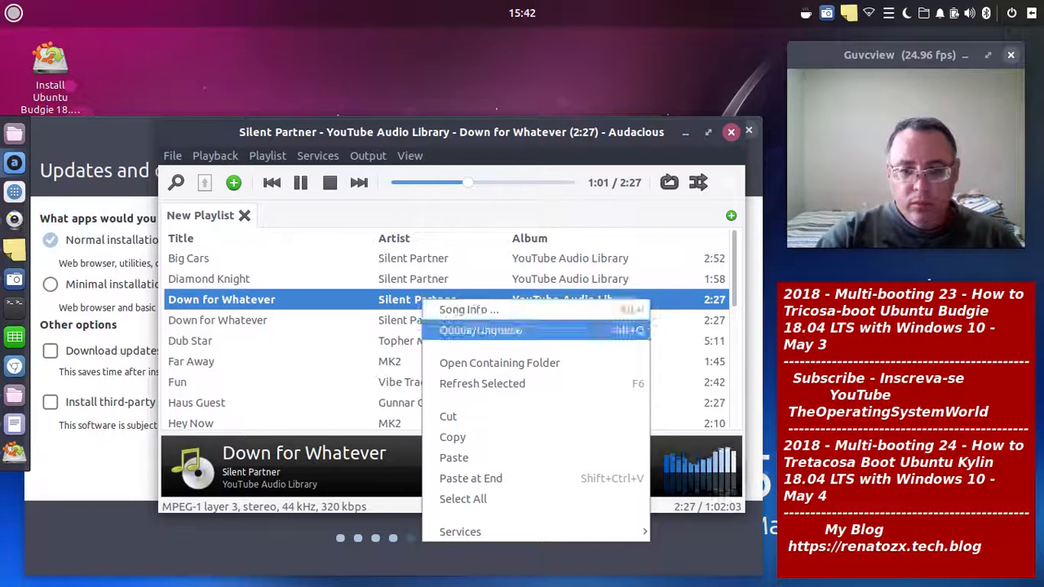
click(480, 329)
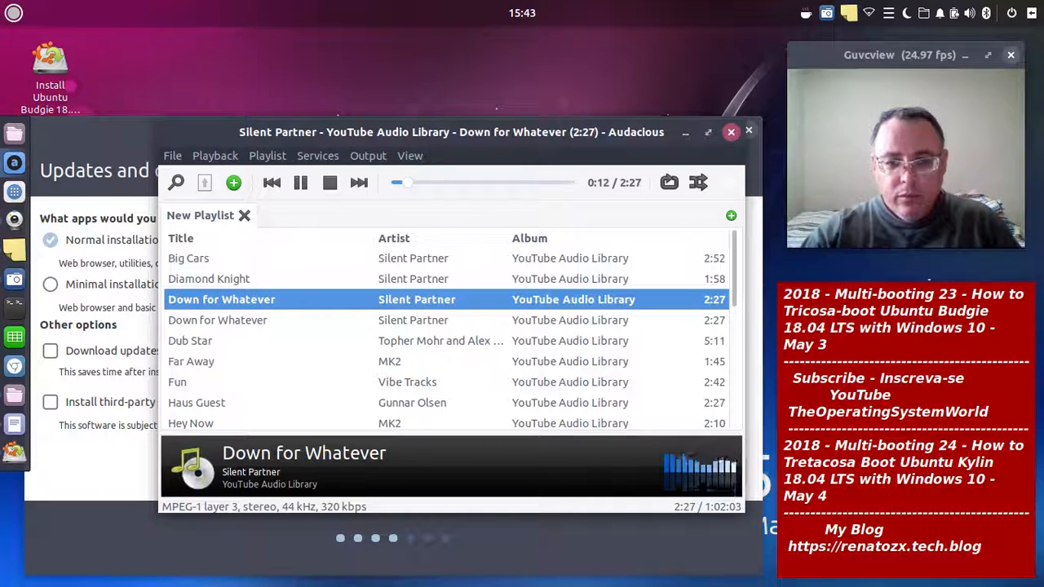
right_click(462, 300)
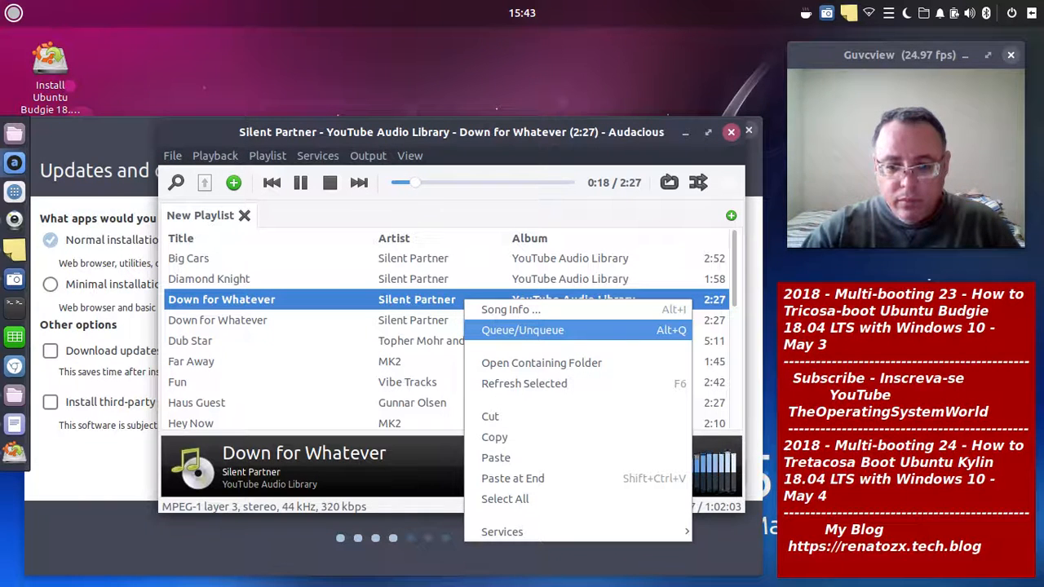
key(Return)
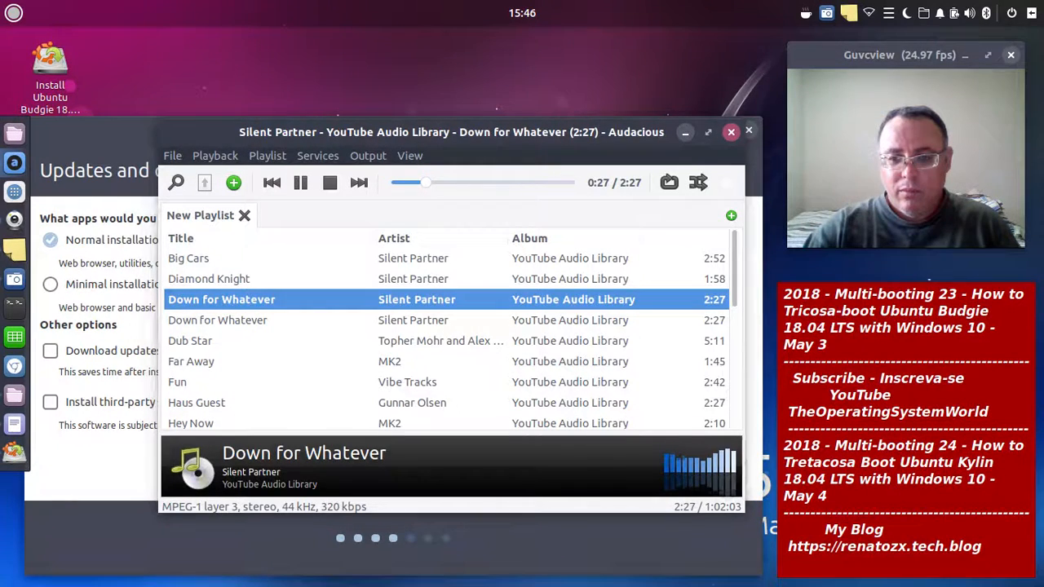
click(685, 132)
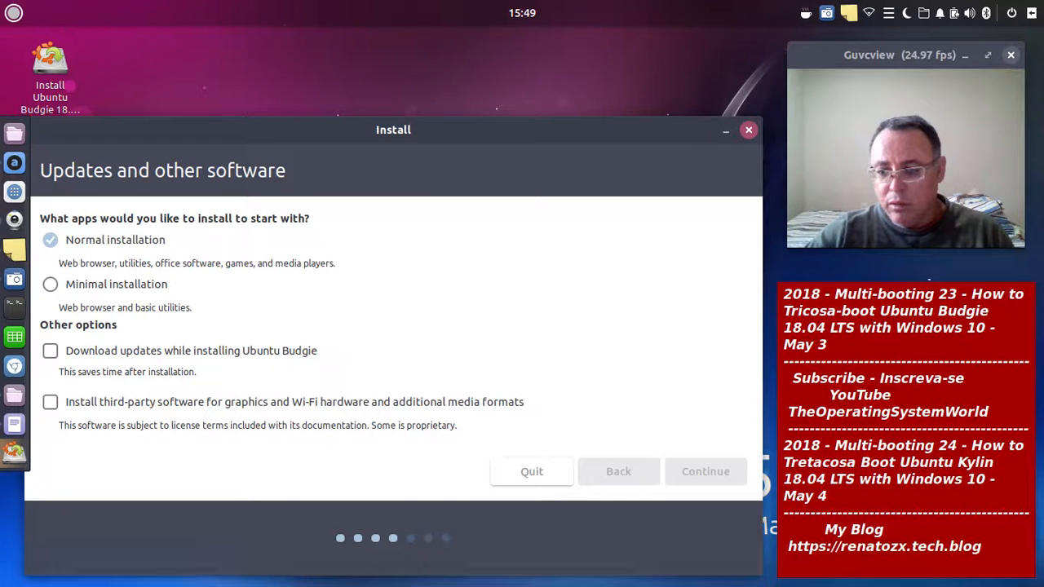
Turn off the "Make pads read-only" option in the Xpad preferences of the red sticky note.
right_click(897, 354)
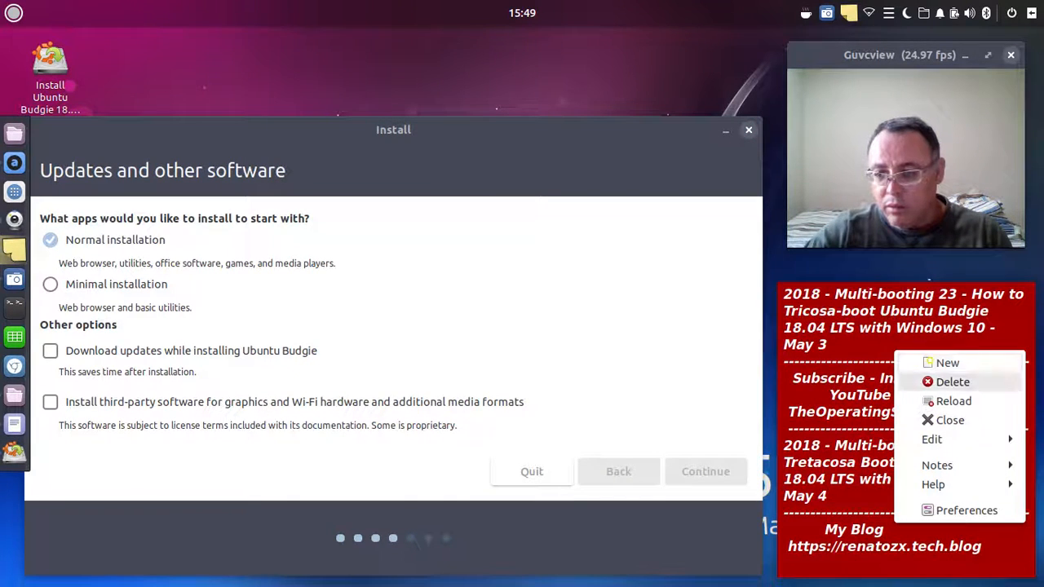
click(959, 511)
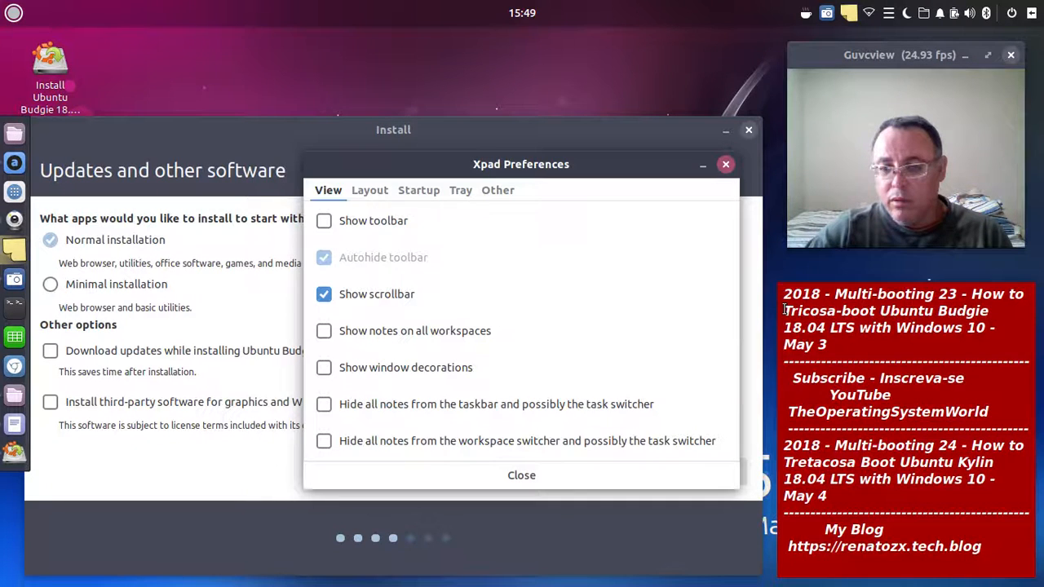
click(497, 190)
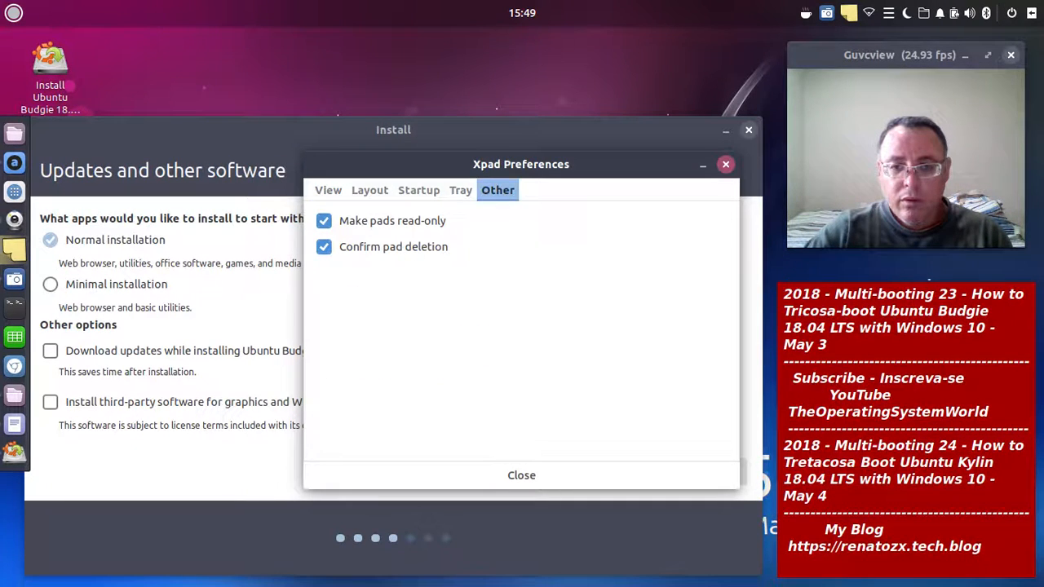
click(324, 220)
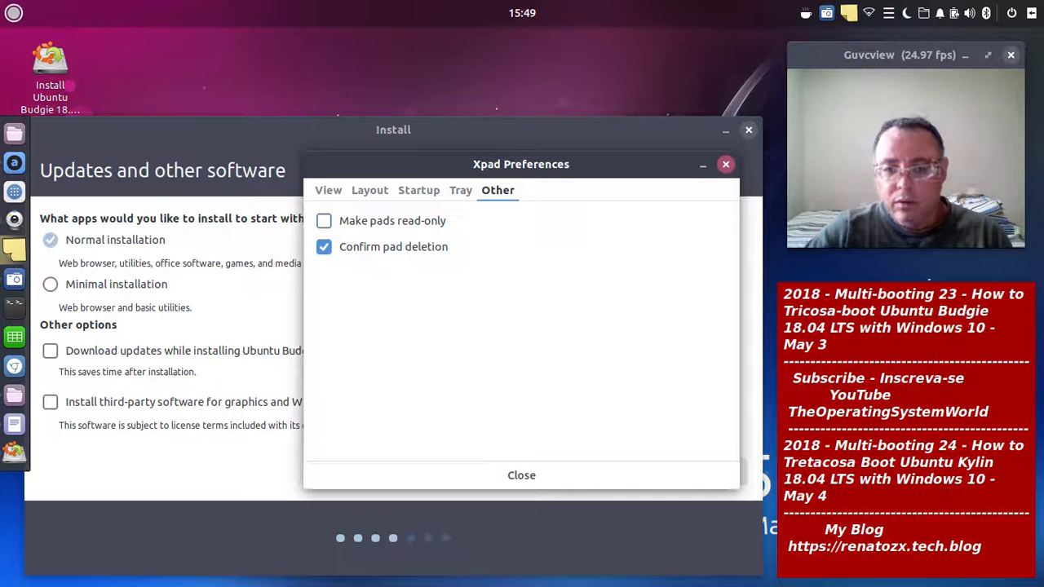
Change "Tricosa-boot" to "Tricosa Boot" in the sticky note, and make the pads read-only again before closing the preferences.
click(850, 311)
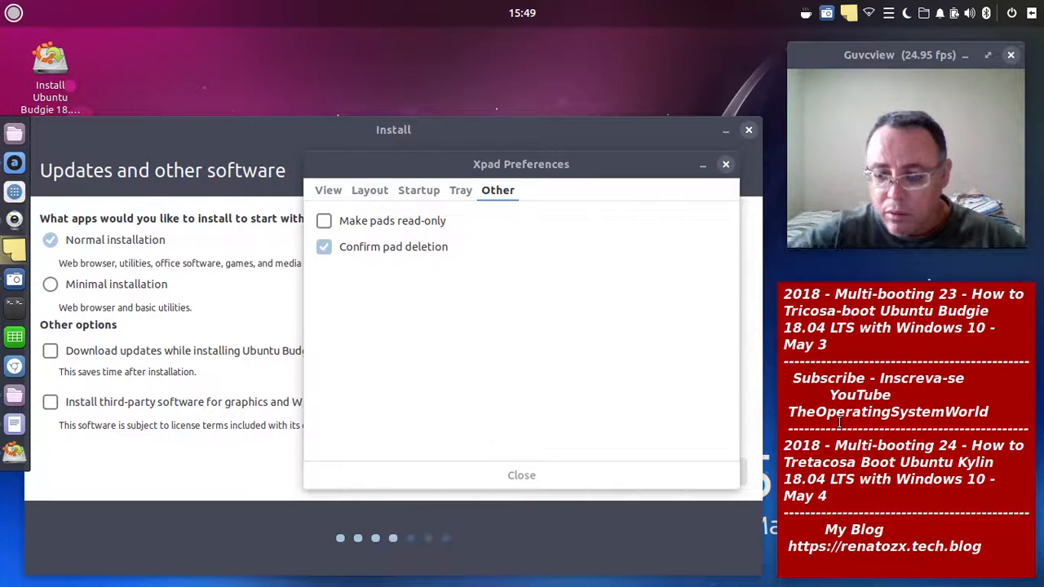
key(BackSpace)
key(BackSpace)
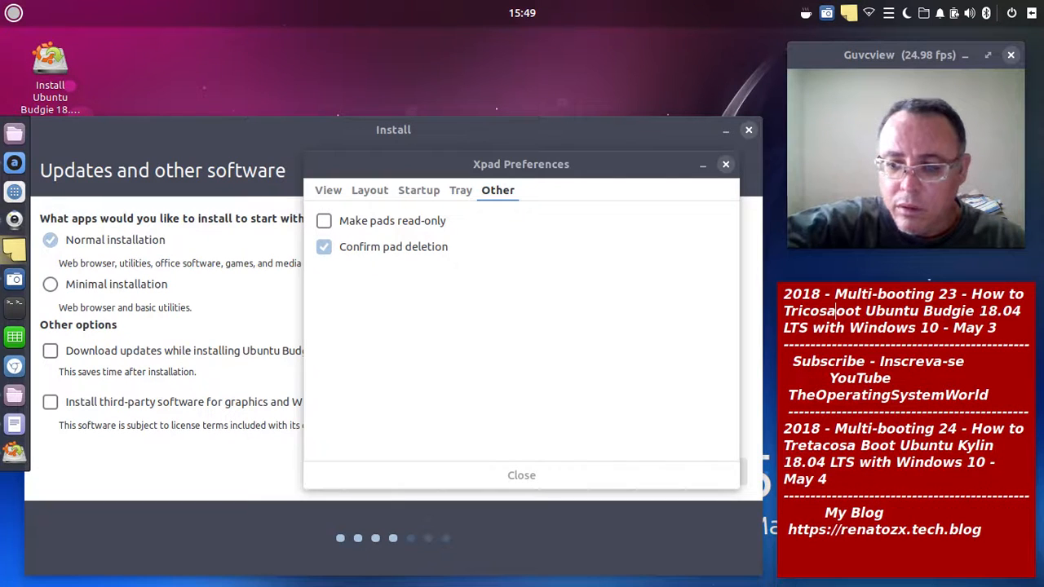
text(B)
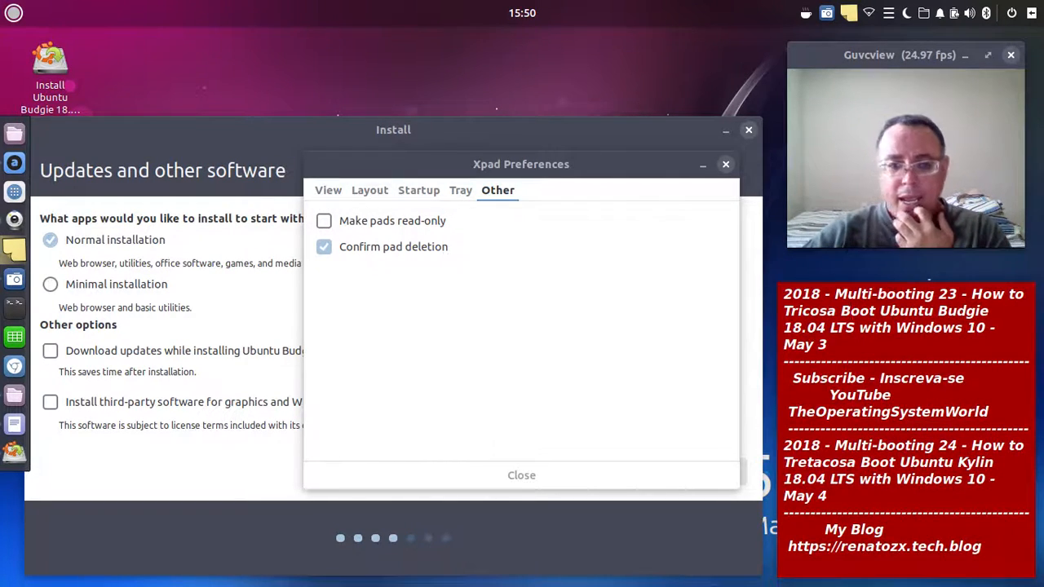
click(323, 221)
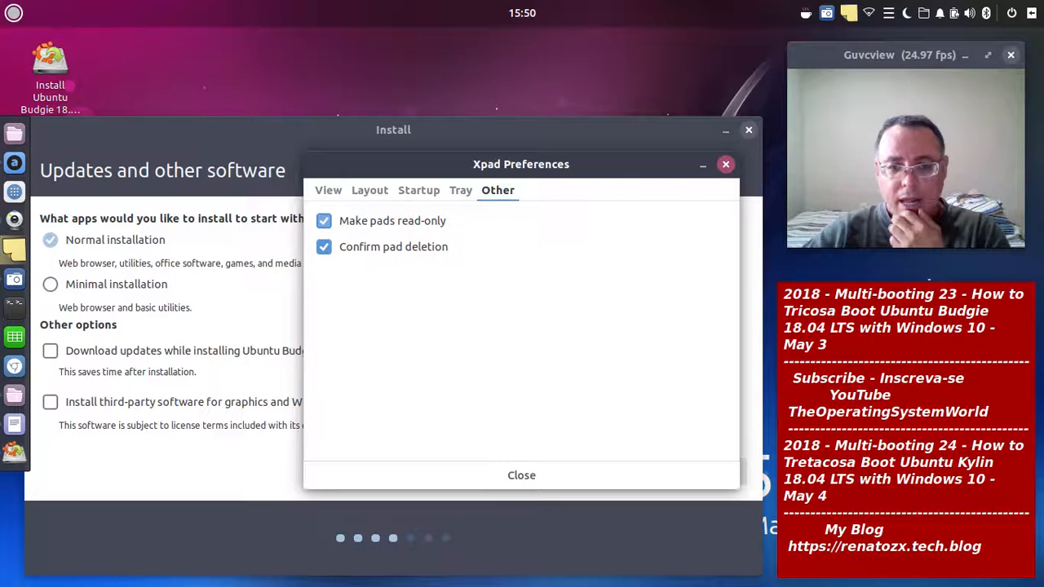
click(618, 468)
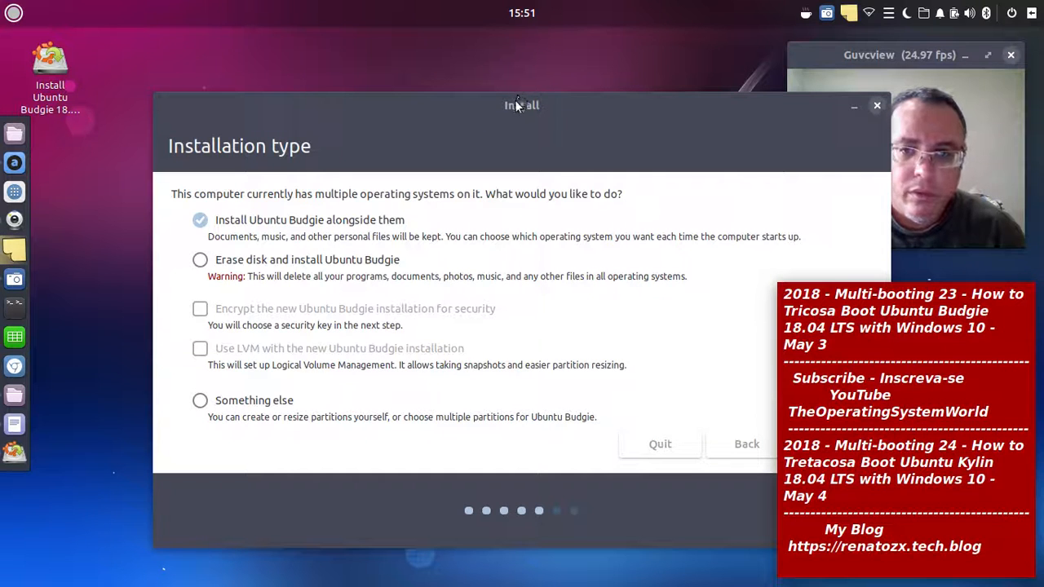
Move the installer window away from the webcam view, check the playback volume in Audacious and minimize the player.
drag(520, 96, 396, 123)
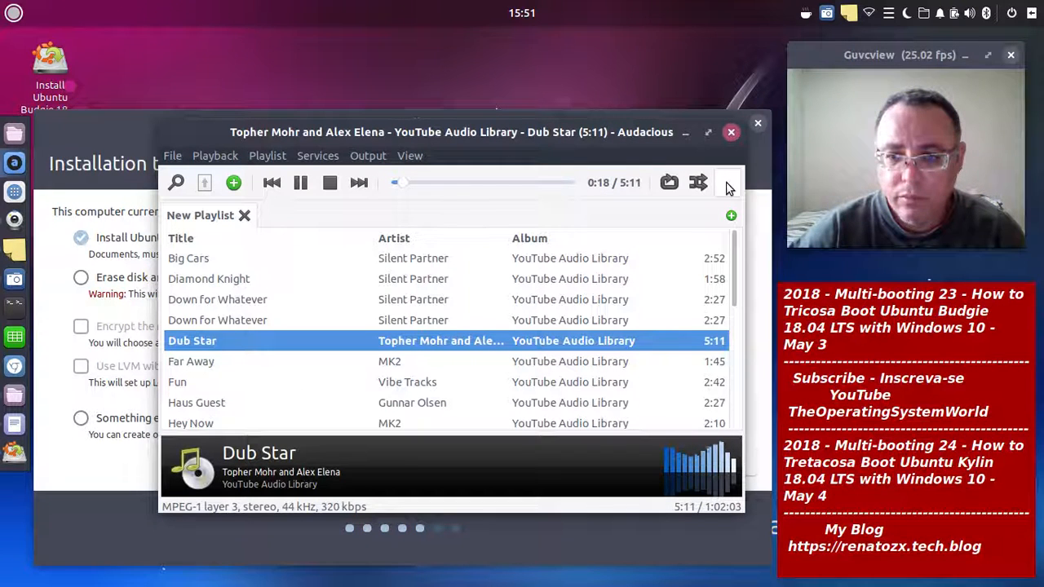
mouse_move(727, 188)
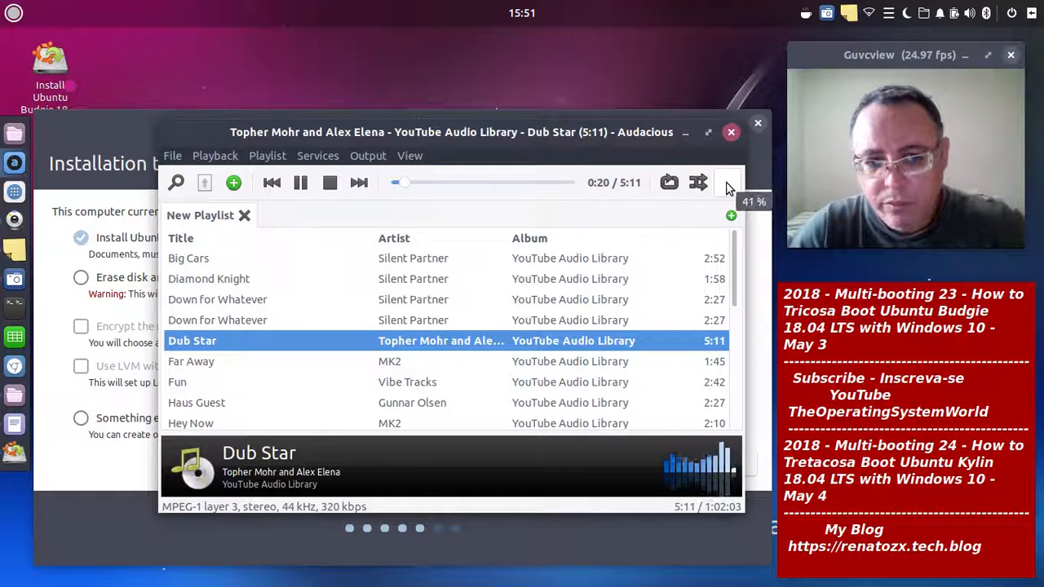
click(688, 134)
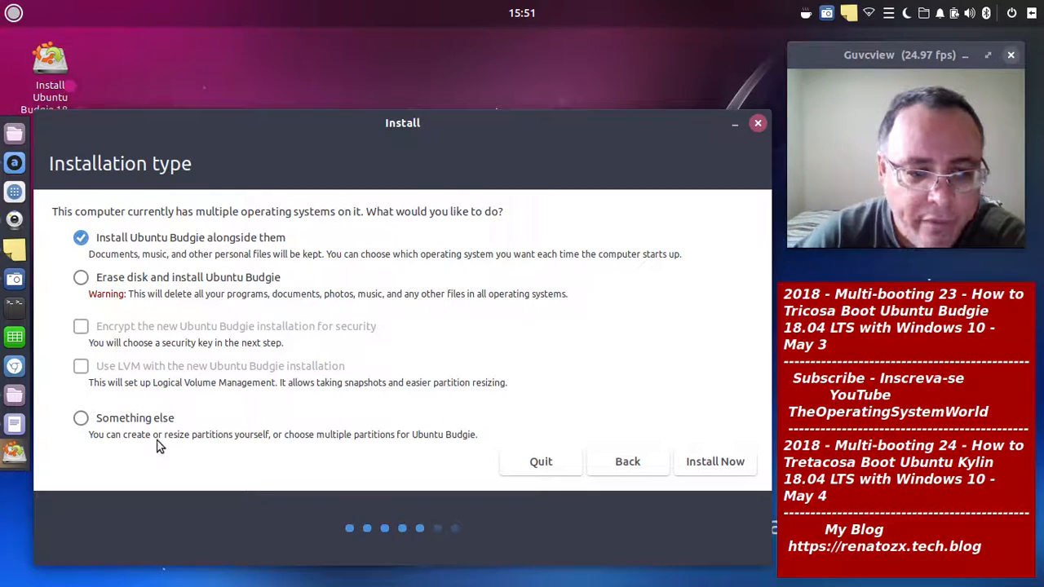
Choose "Something else" as the installation type, proceed to manual partitioning, and move the installer window away from the webcam view.
click(83, 420)
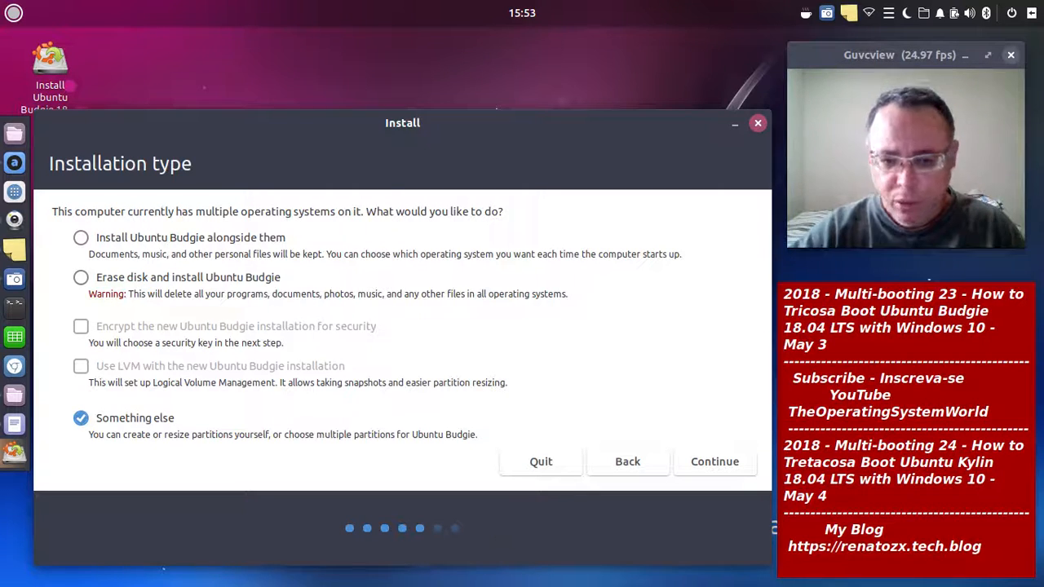
click(716, 467)
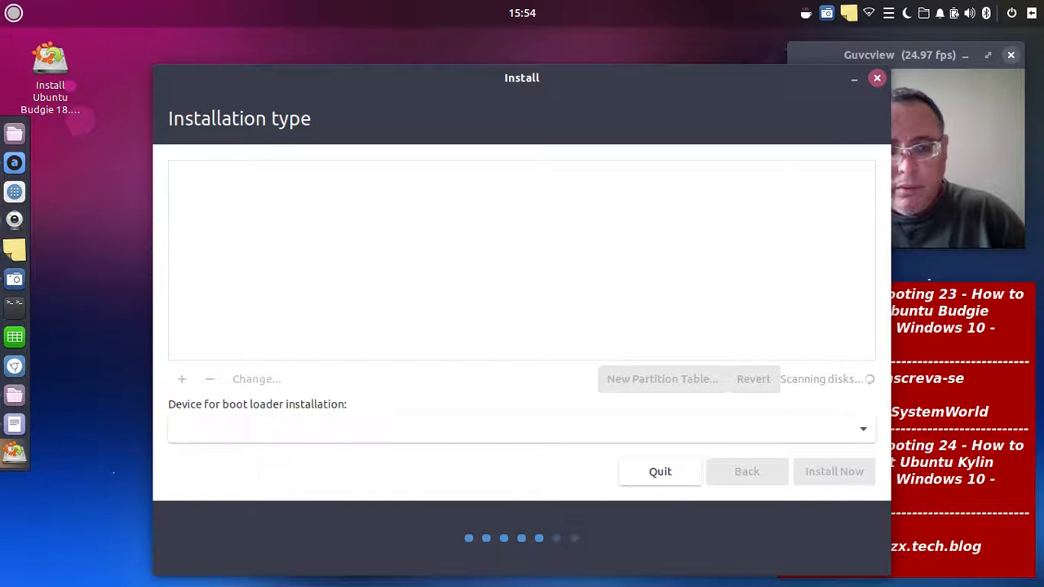
drag(580, 81, 471, 77)
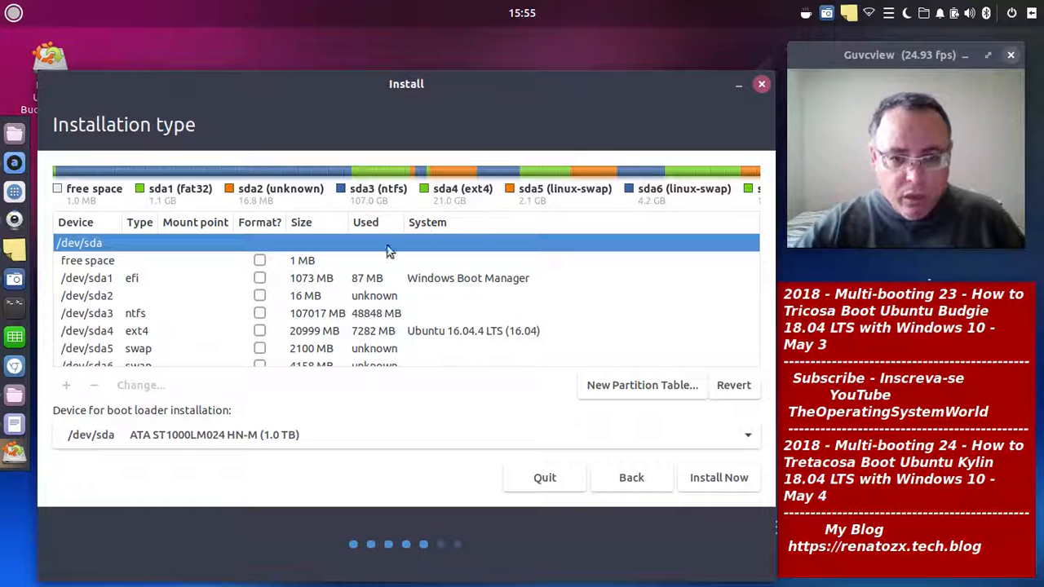
Examine the partition table of /dev/sda from the EFI partition through the three Ubuntu 18.04 LTS partitions and the large free space.
click(363, 282)
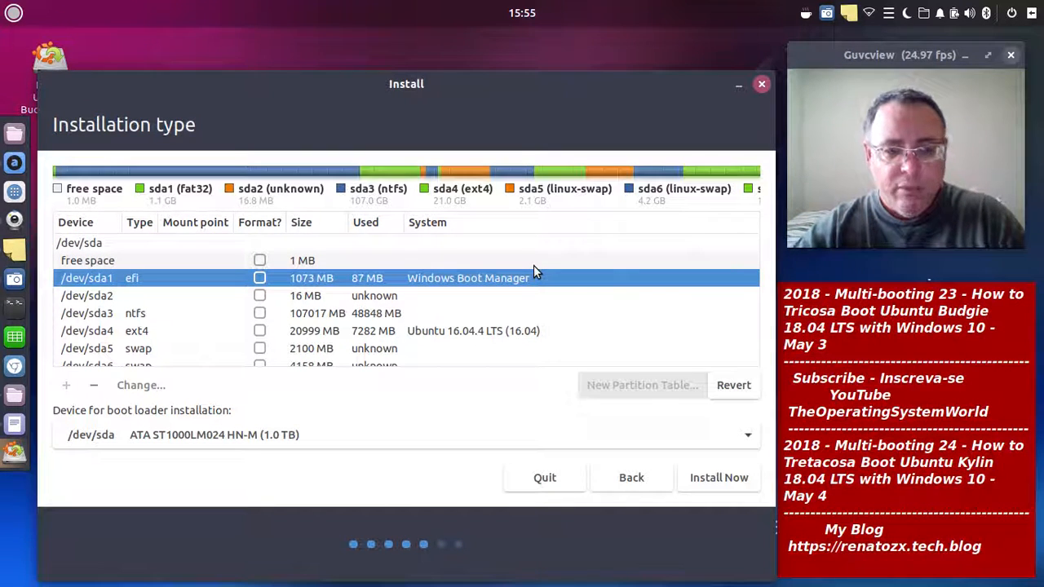
scroll(534, 265, down, 2)
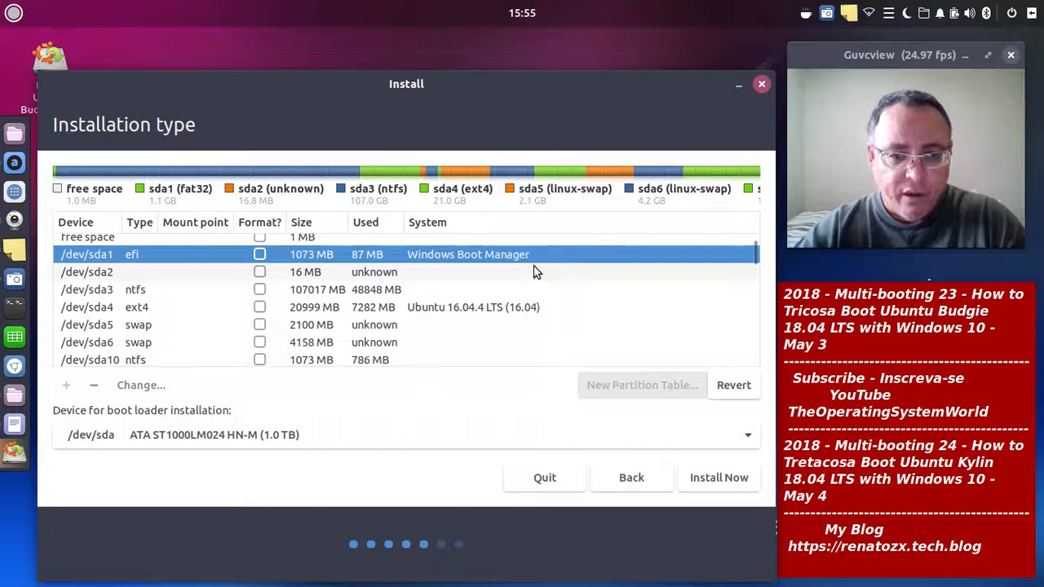
scroll(534, 272, down, 2)
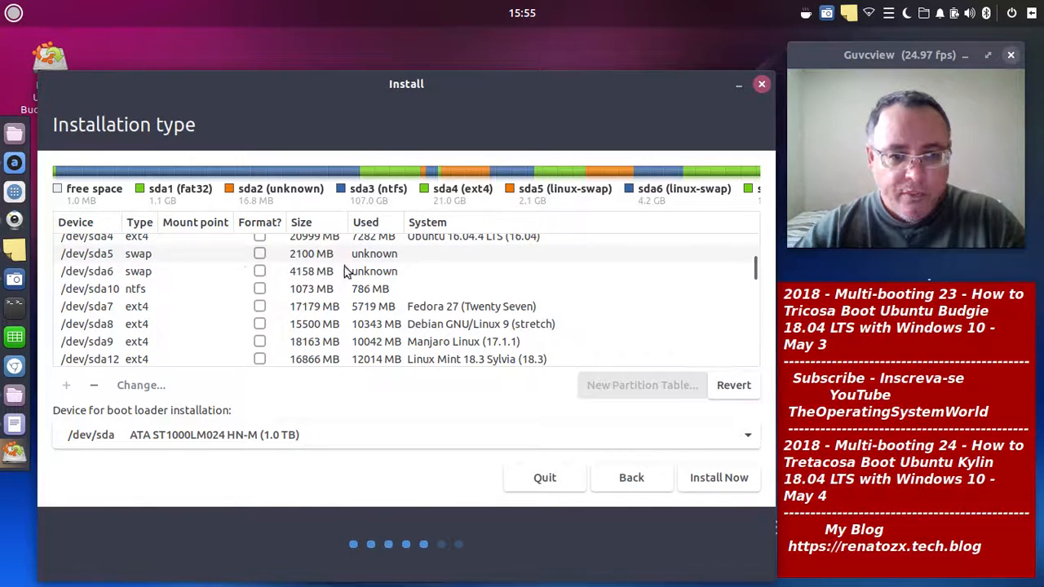
scroll(409, 276, down, 1)
scroll(410, 276, down, 4)
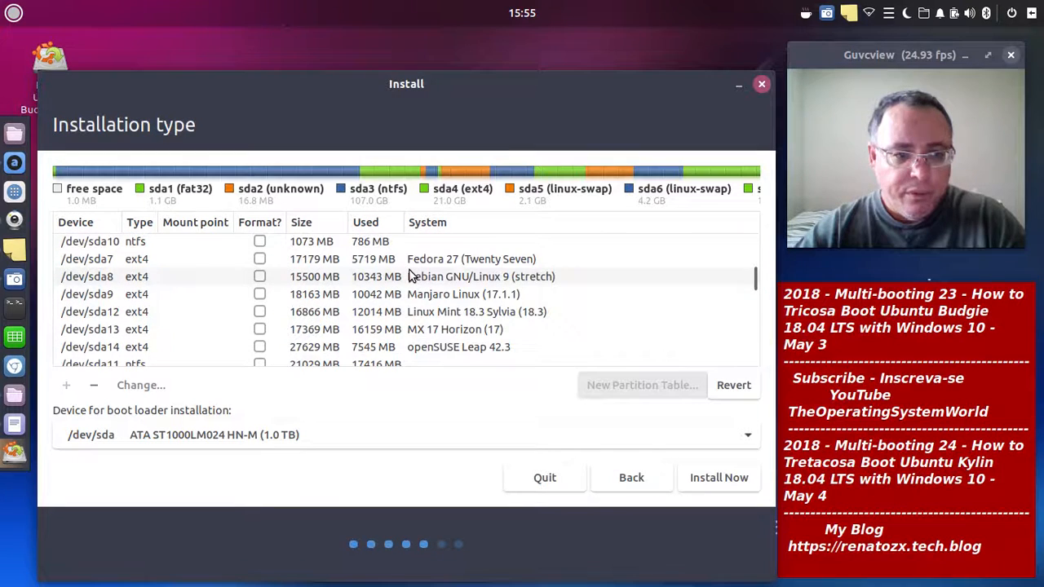
scroll(410, 276, down, 8)
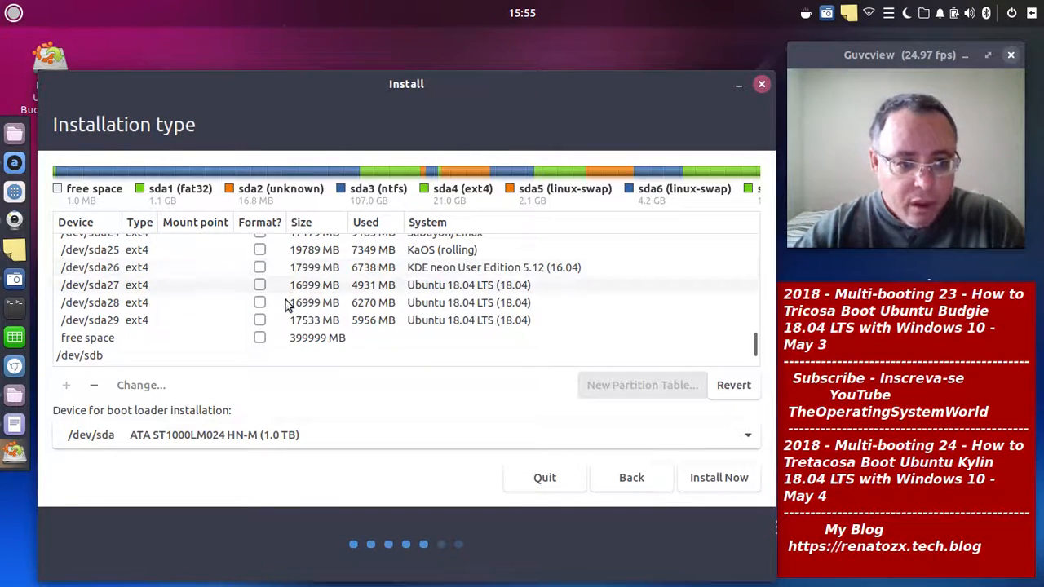
click(94, 337)
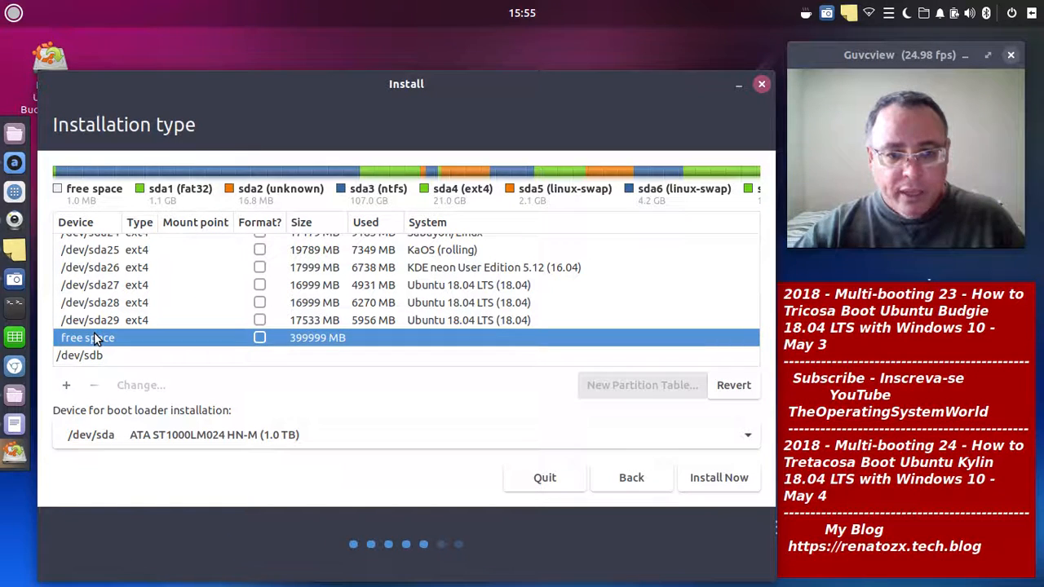
click(438, 294)
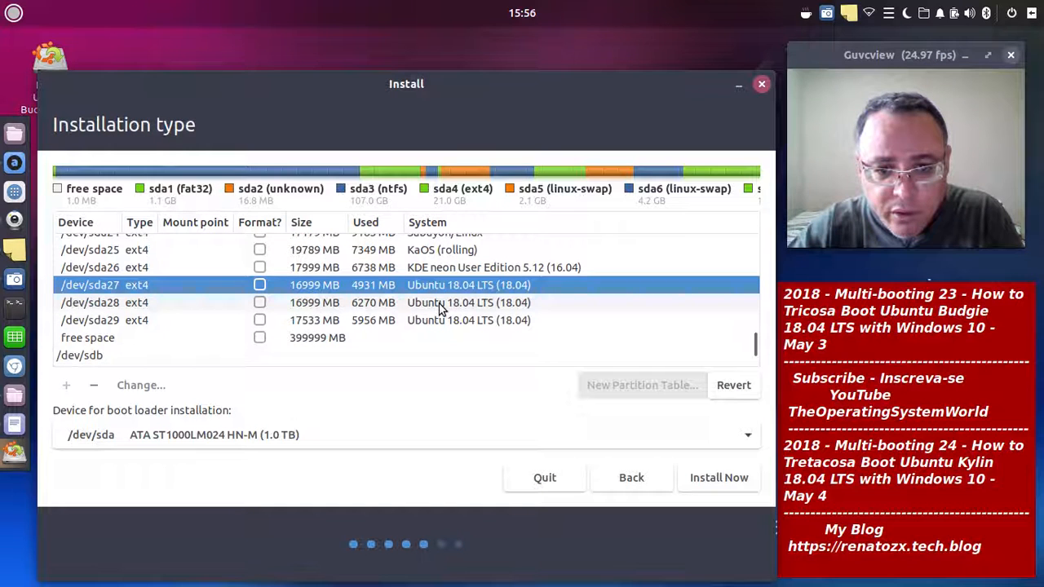
click(438, 304)
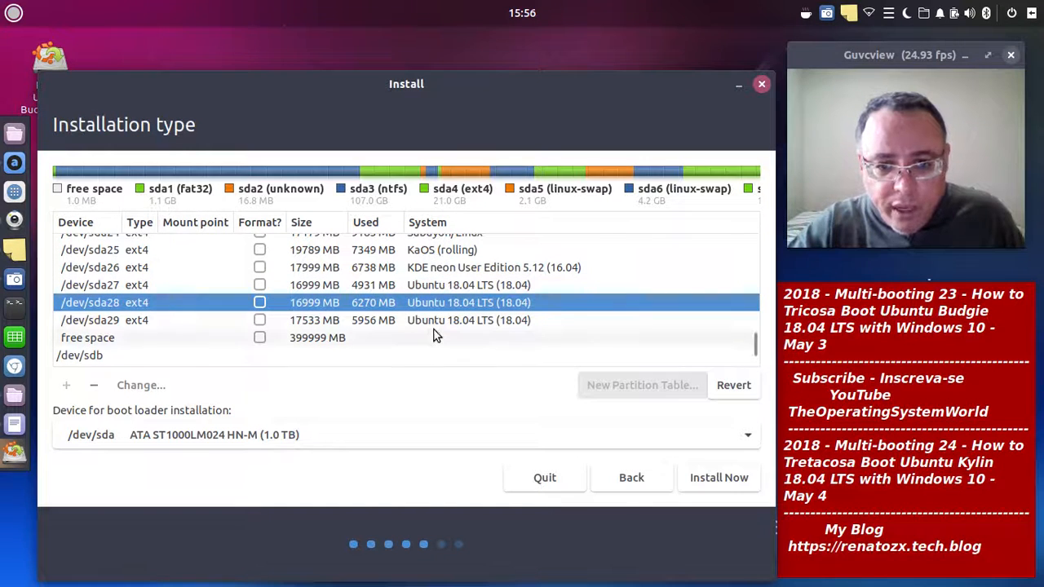
click(439, 321)
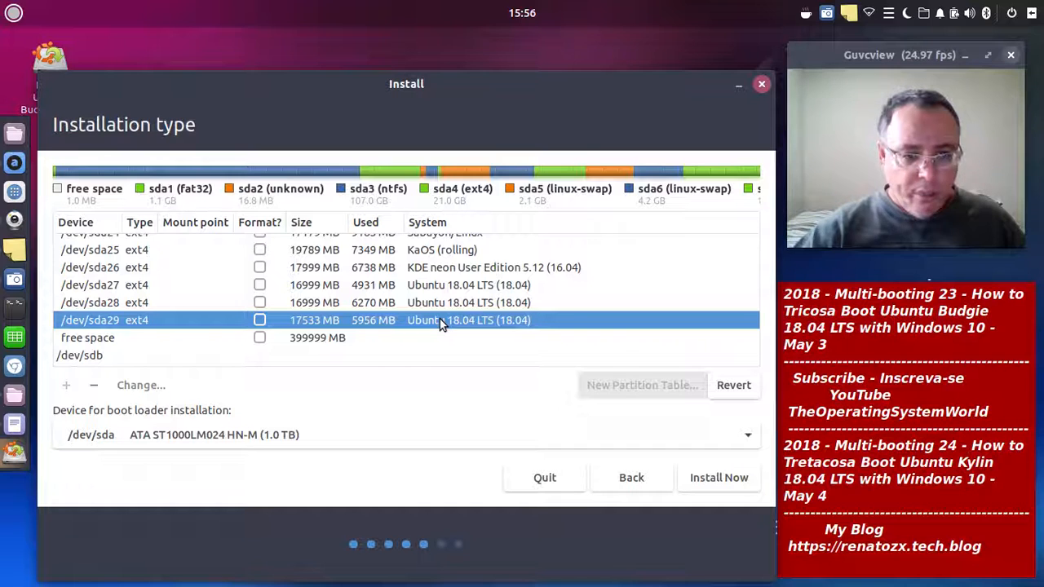
Create a primary 15999 MB Ext4 partition at the beginning of the large free space on /dev/sda, with mount point /.
click(101, 339)
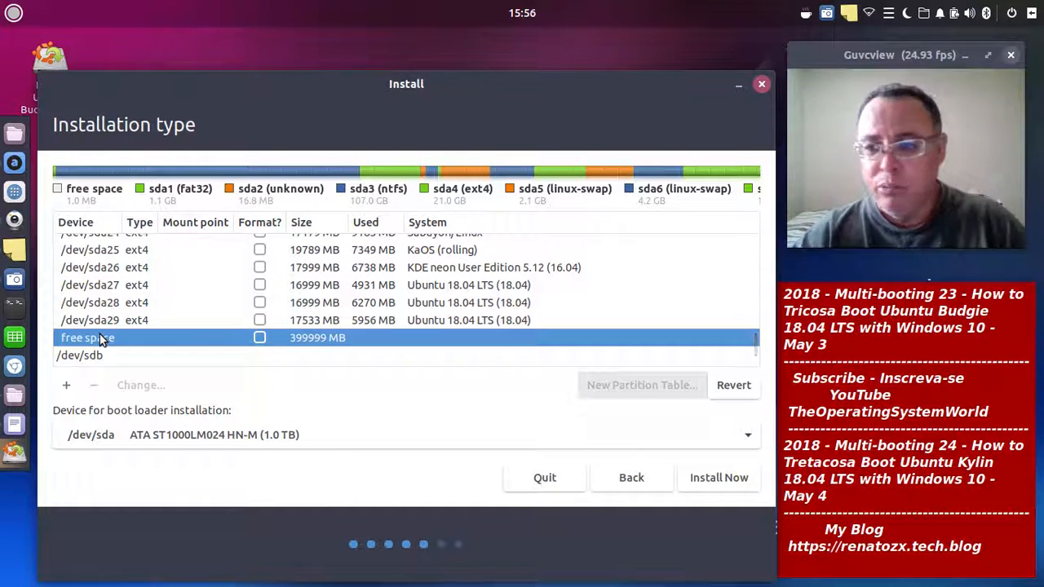
double_click(310, 342)
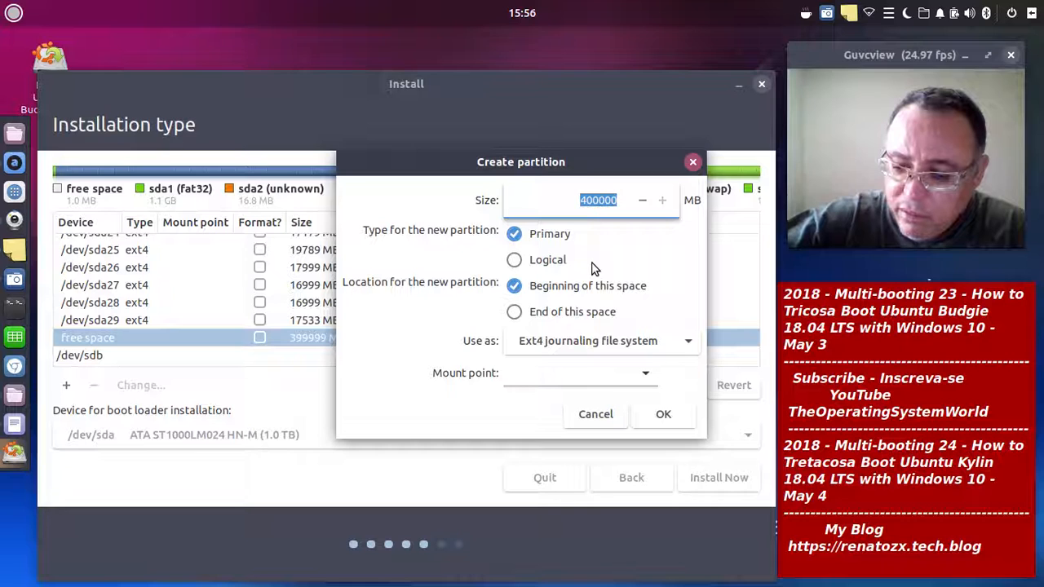
text(15999)
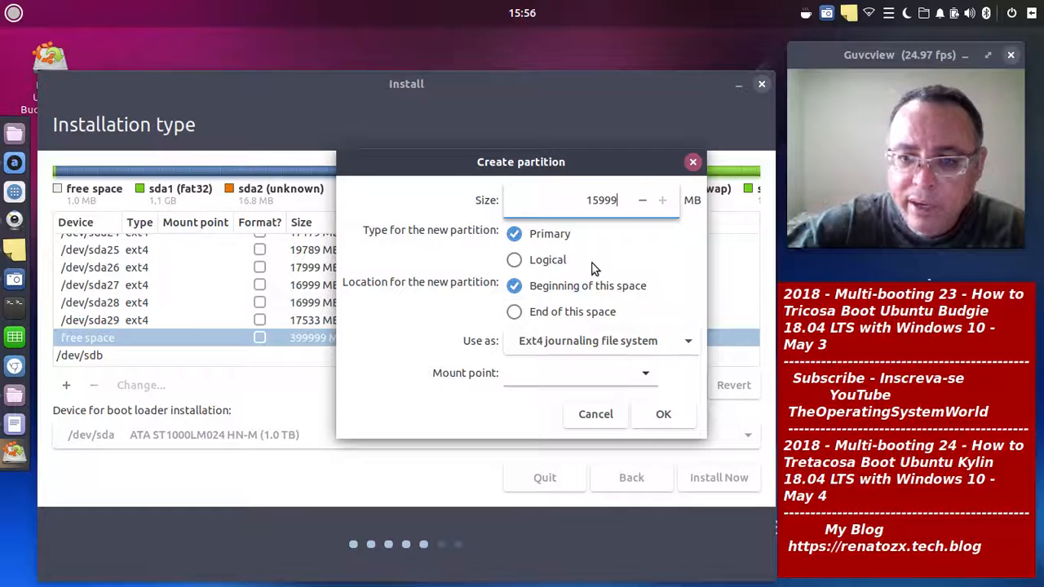
click(552, 372)
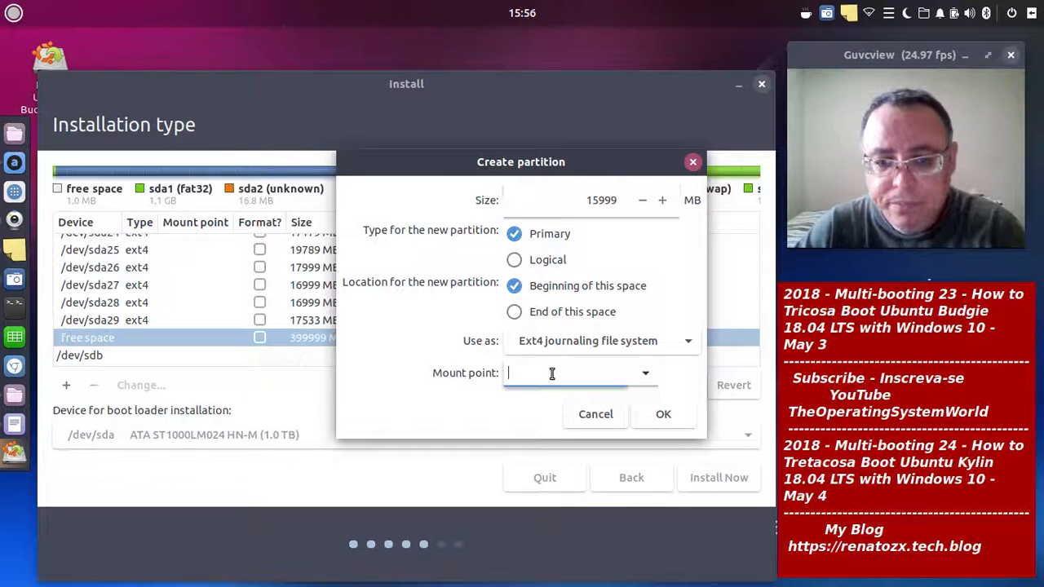
click(645, 373)
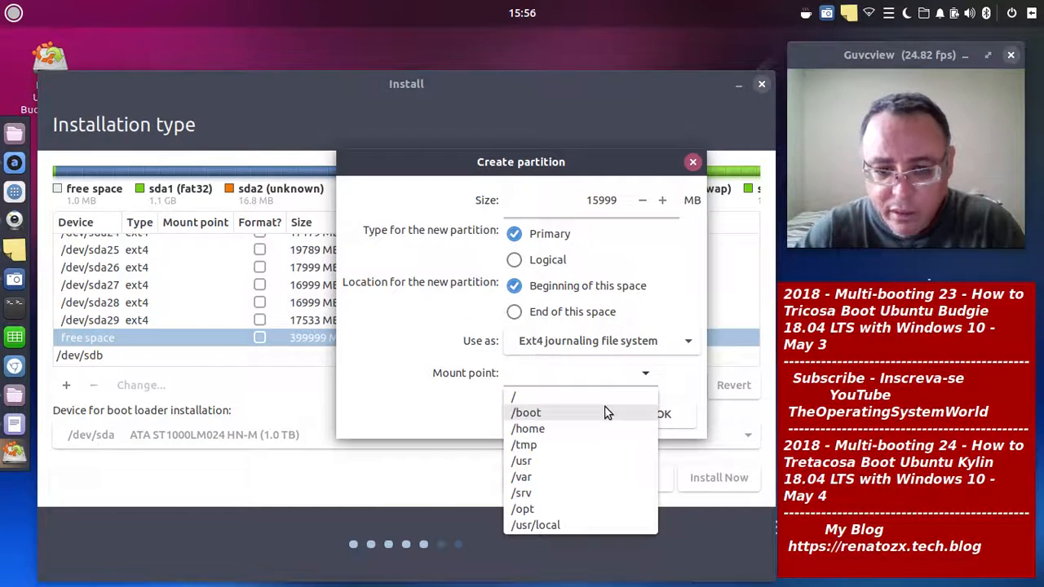
click(522, 399)
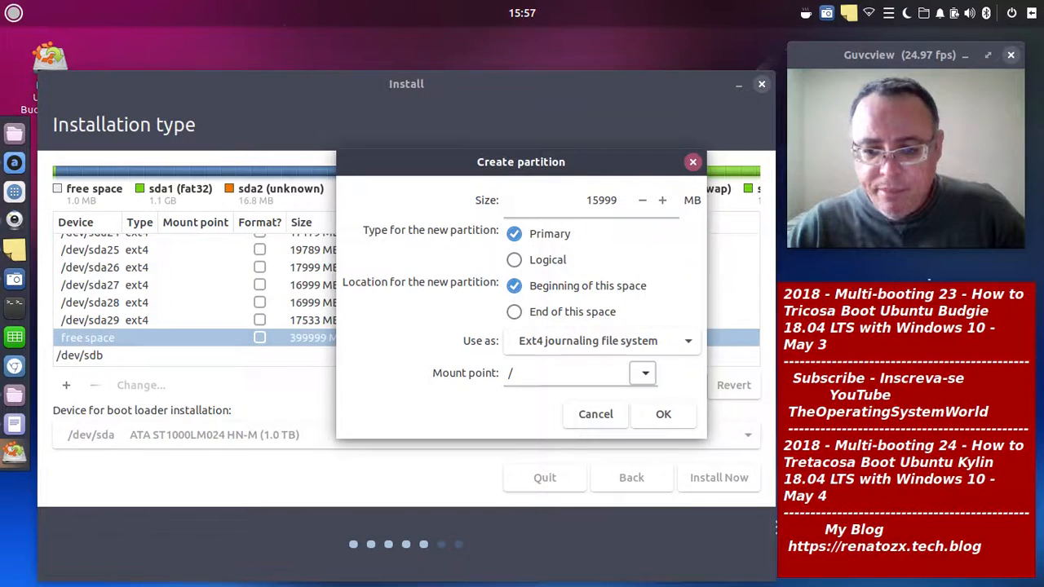
click(663, 414)
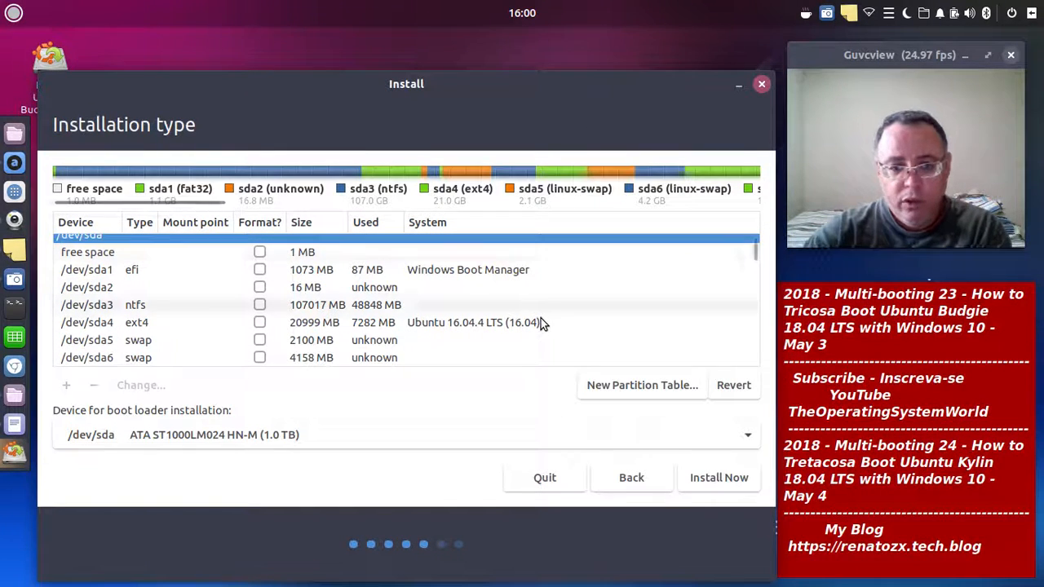
Review the partition table from the Ubuntu 16.04.4 partition through the Ubuntu 18.04 LTS ones, ending at the new root partition /dev/sda30.
click(401, 324)
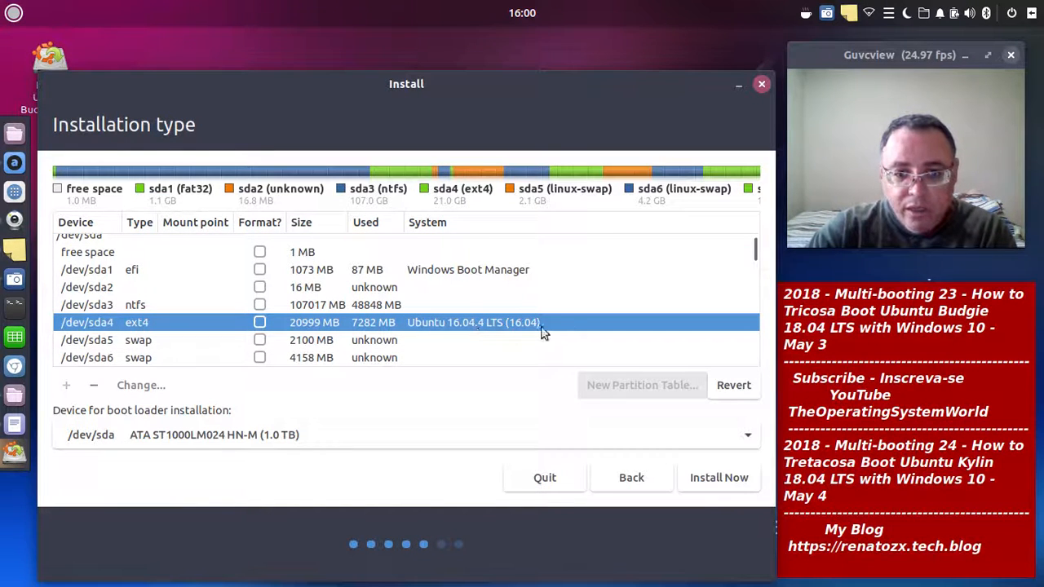
scroll(581, 297, down, 1)
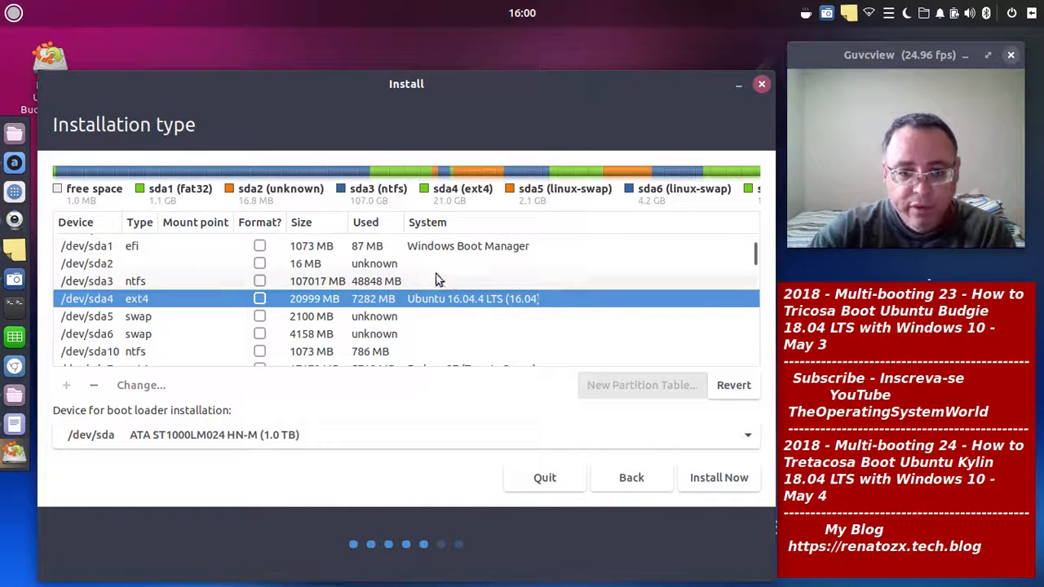
scroll(543, 301, down, 1)
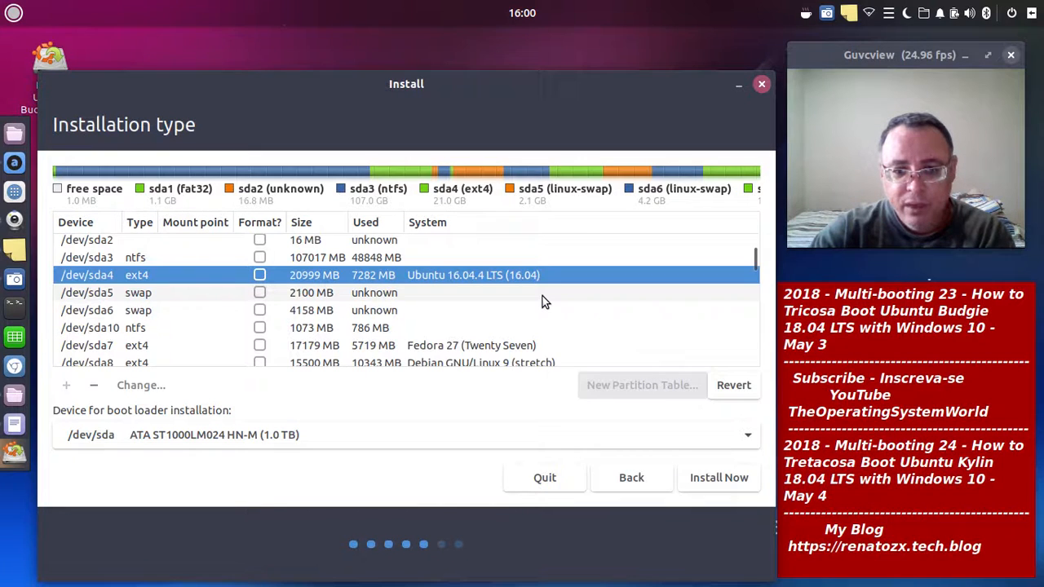
scroll(542, 301, down, 1)
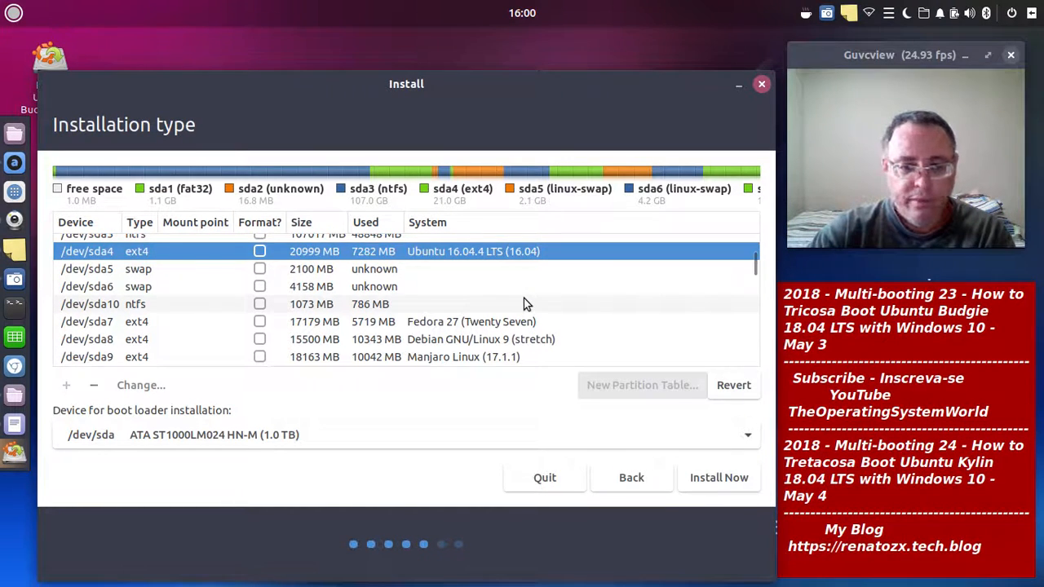
scroll(526, 304, down, 6)
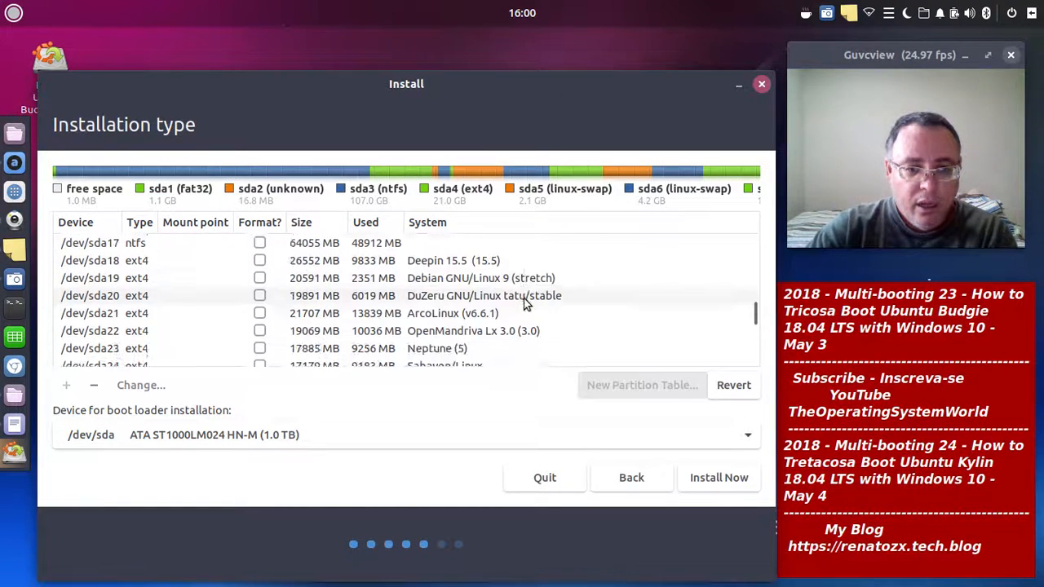
scroll(525, 304, down, 3)
scroll(525, 304, down, 1)
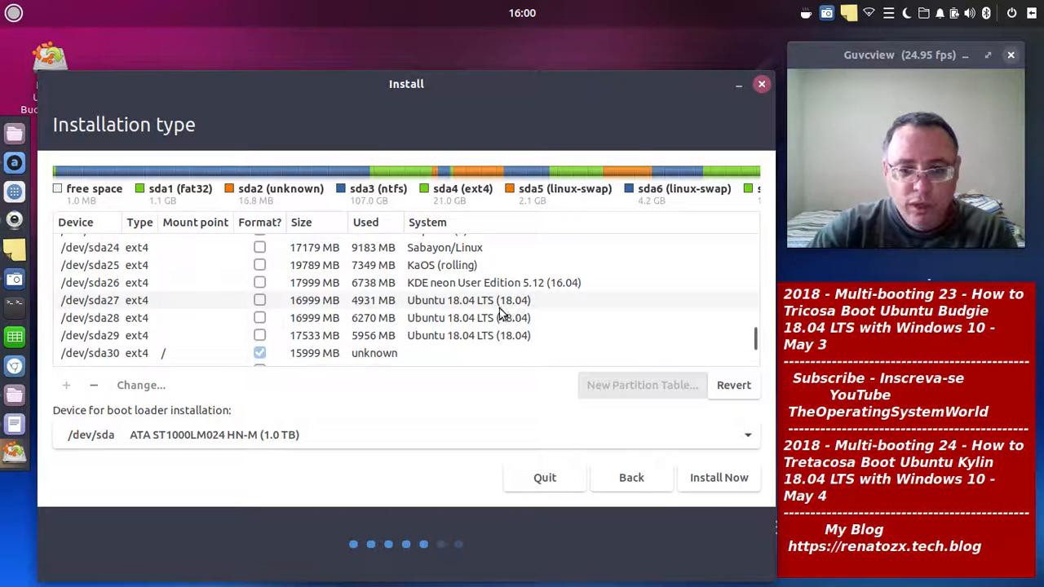
click(474, 301)
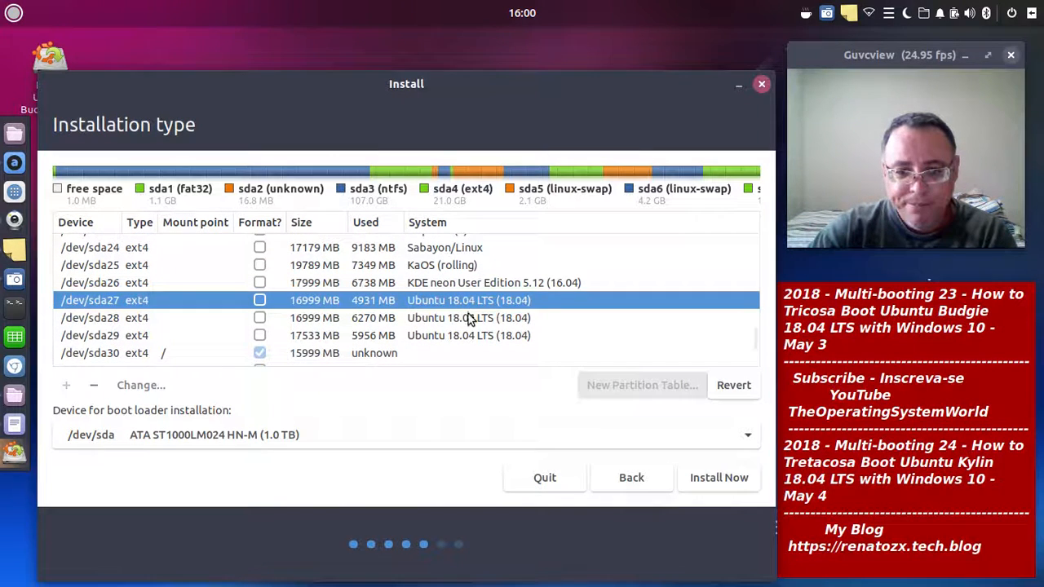
click(469, 318)
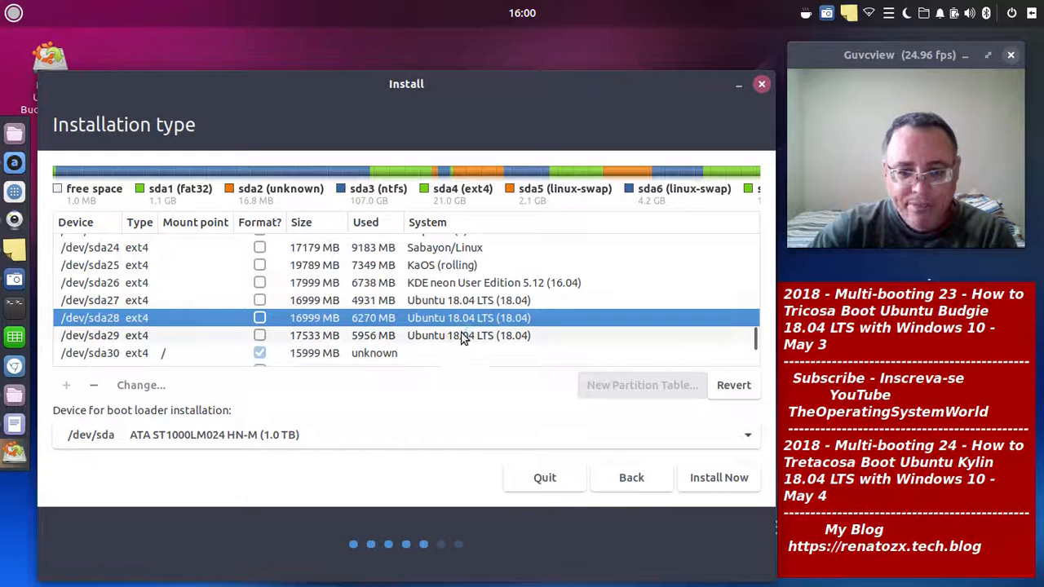
click(463, 336)
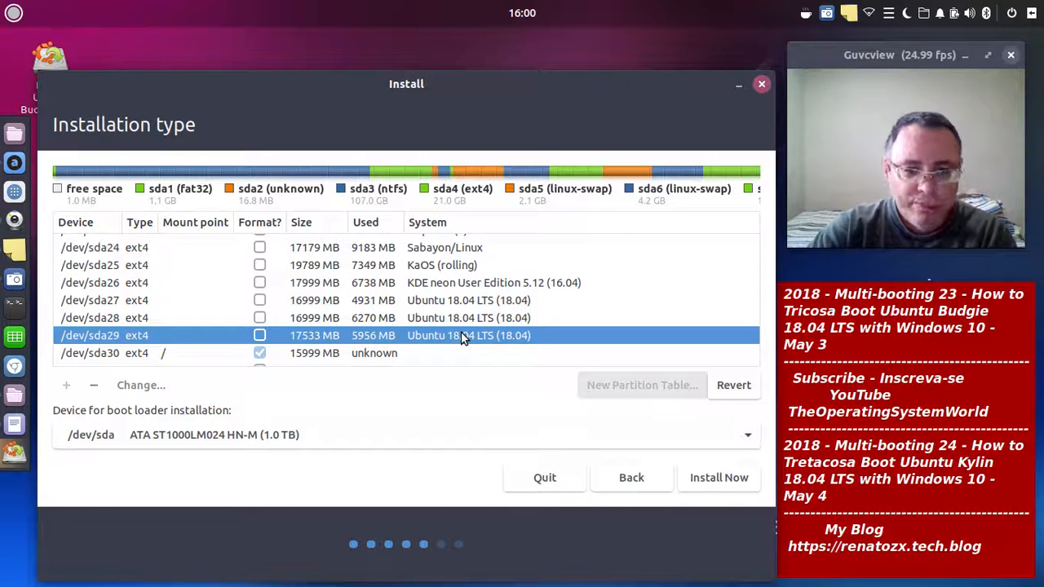
click(412, 319)
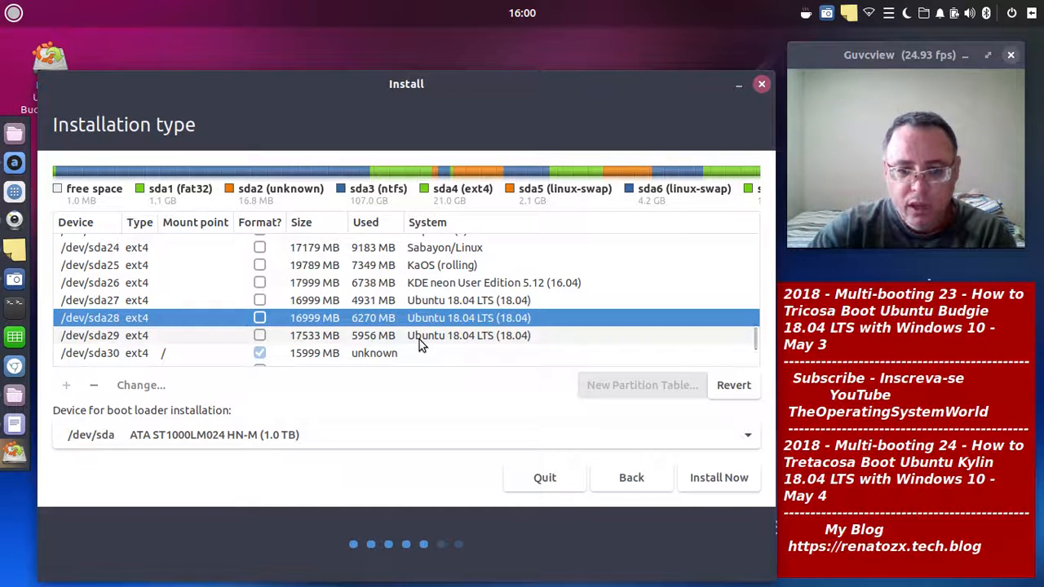
click(419, 338)
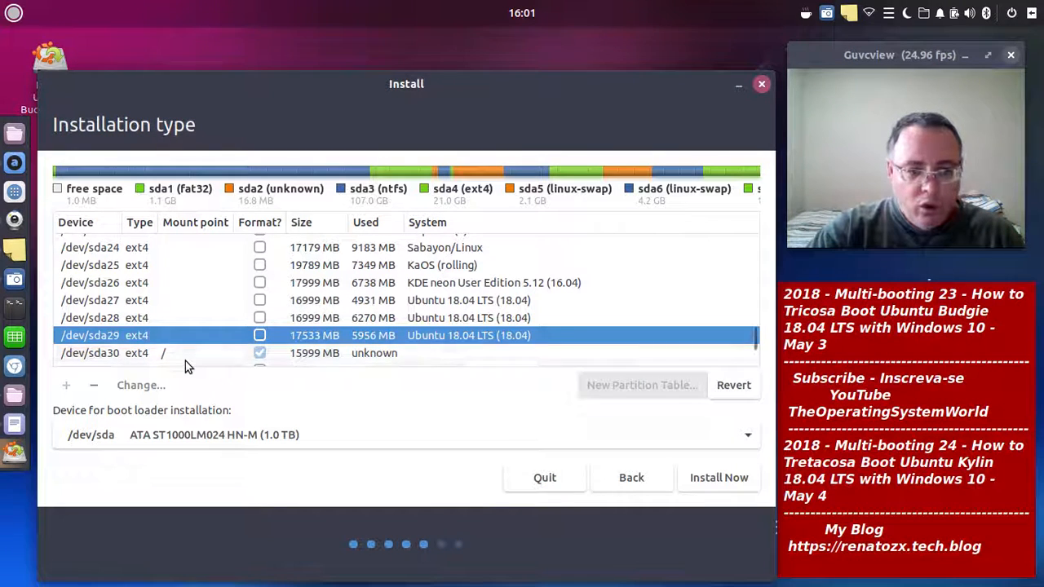
click(273, 359)
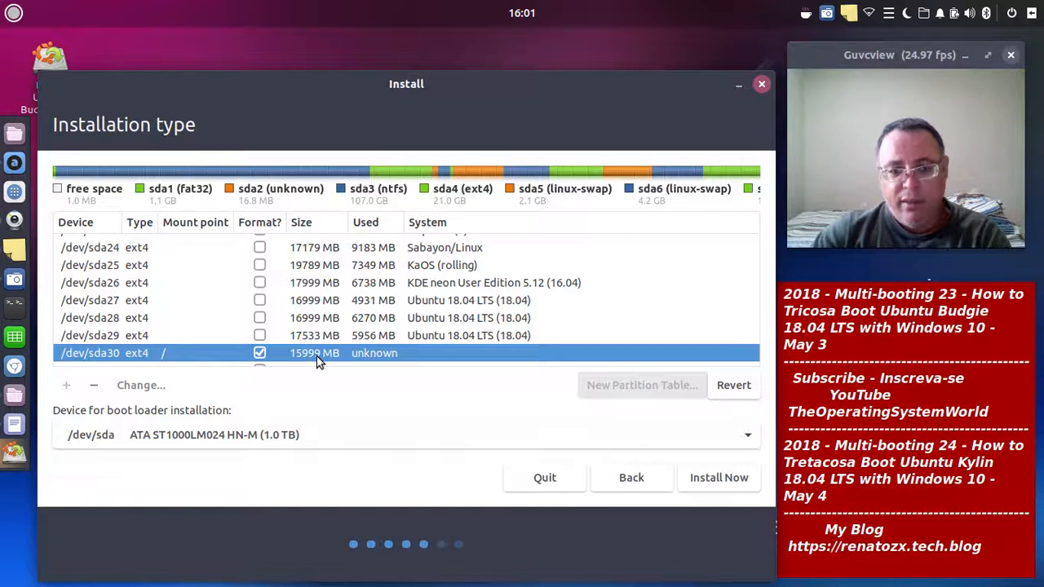
Start the installation, move the confirmation dialog fully into view, and approve writing the partition changes to the disks.
click(718, 479)
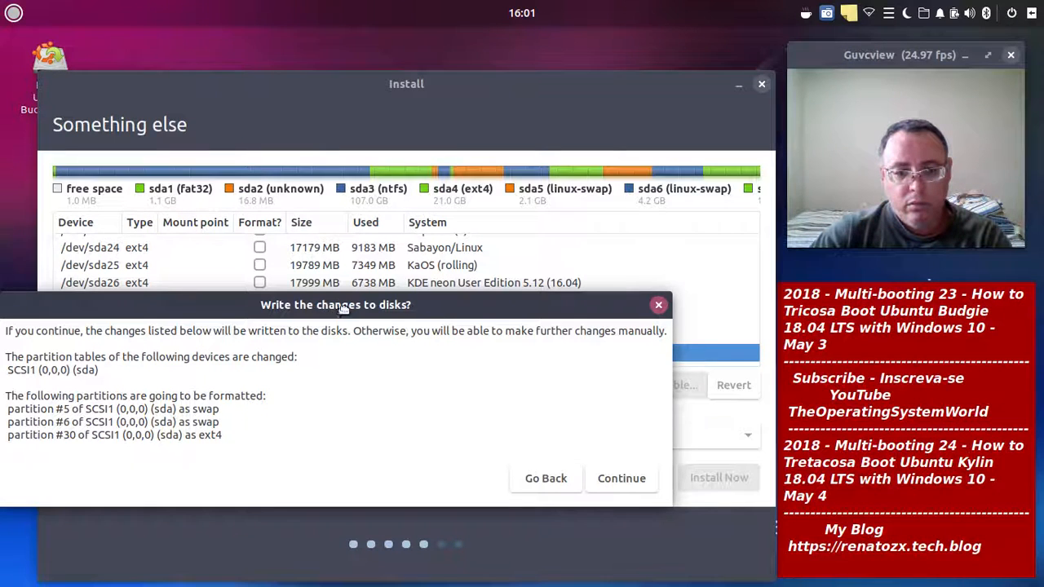
drag(338, 306, 420, 302)
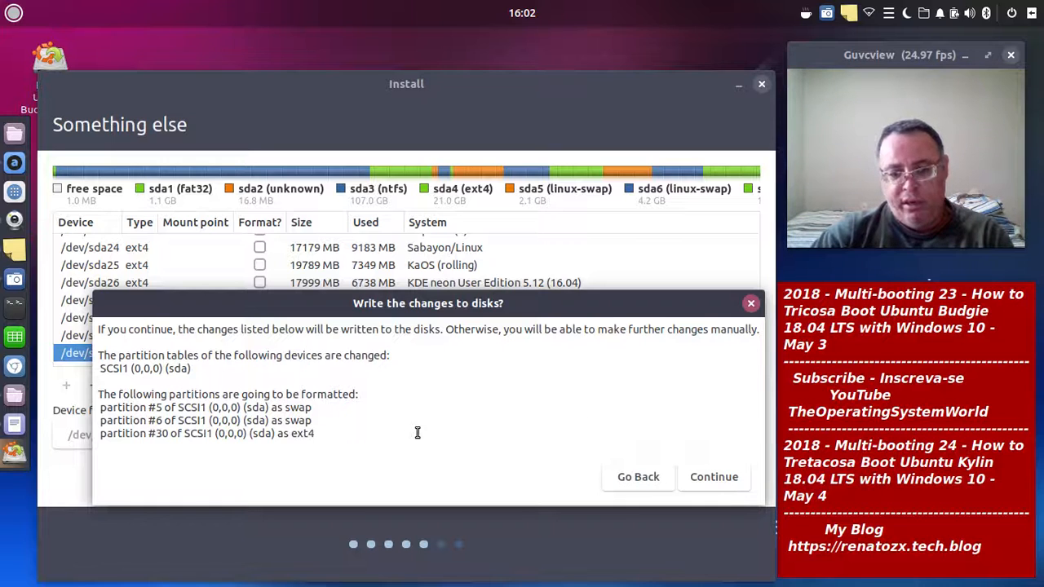
click(724, 484)
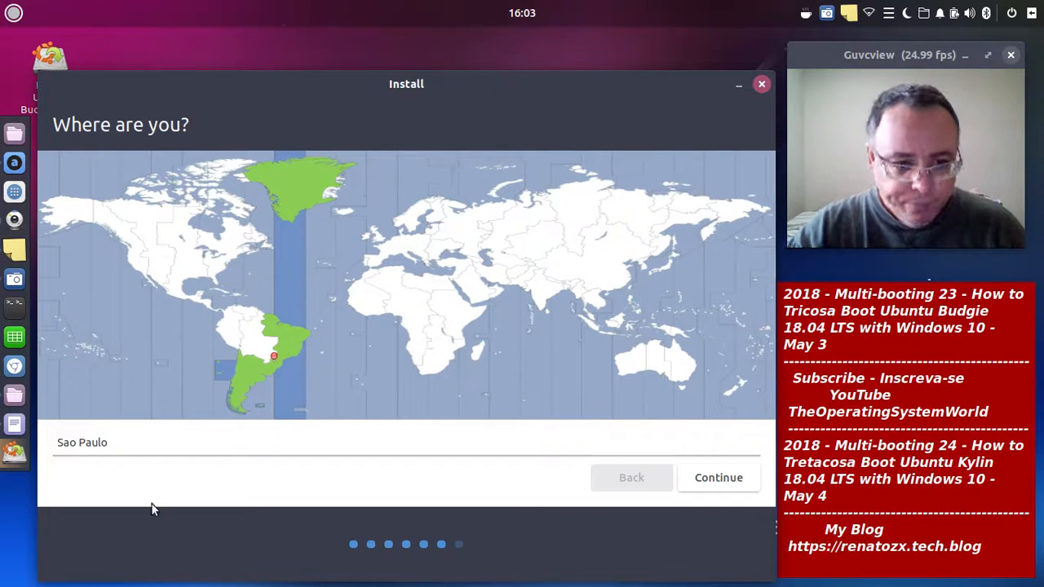
Set the installation's time zone to New York and continue, pausing the screen recording once the choice is submitted.
click(214, 266)
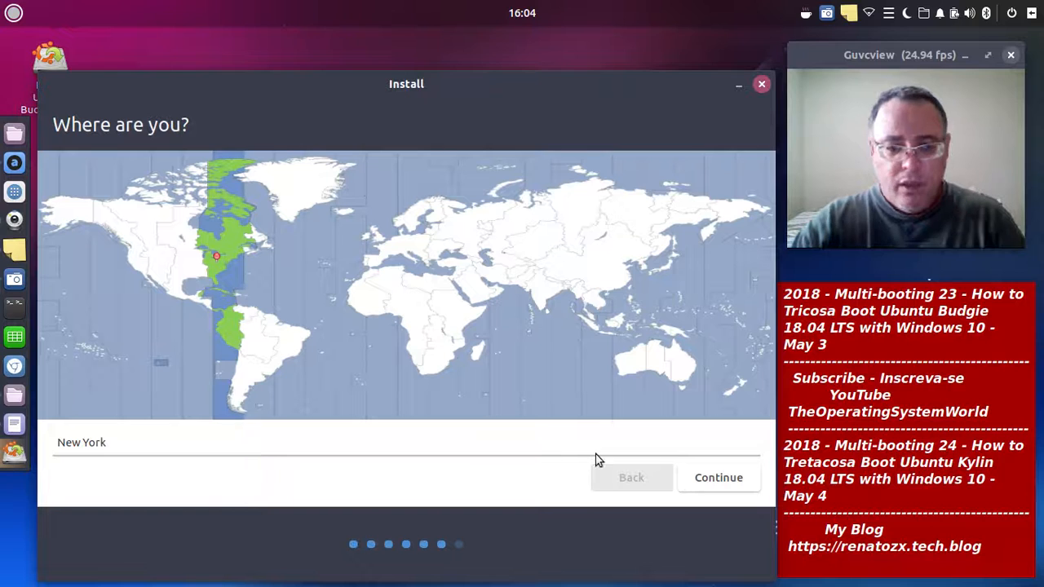
click(718, 479)
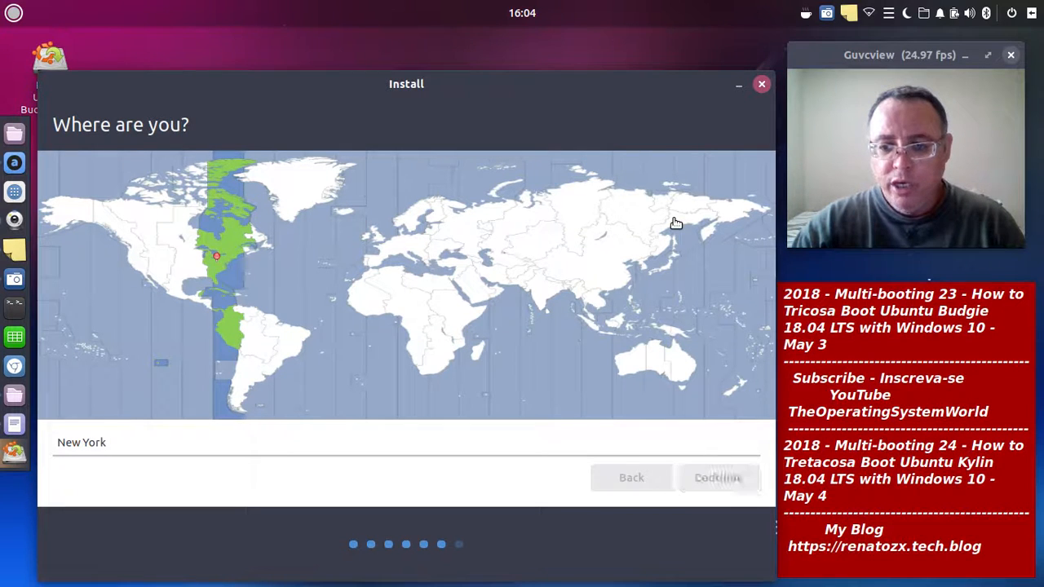
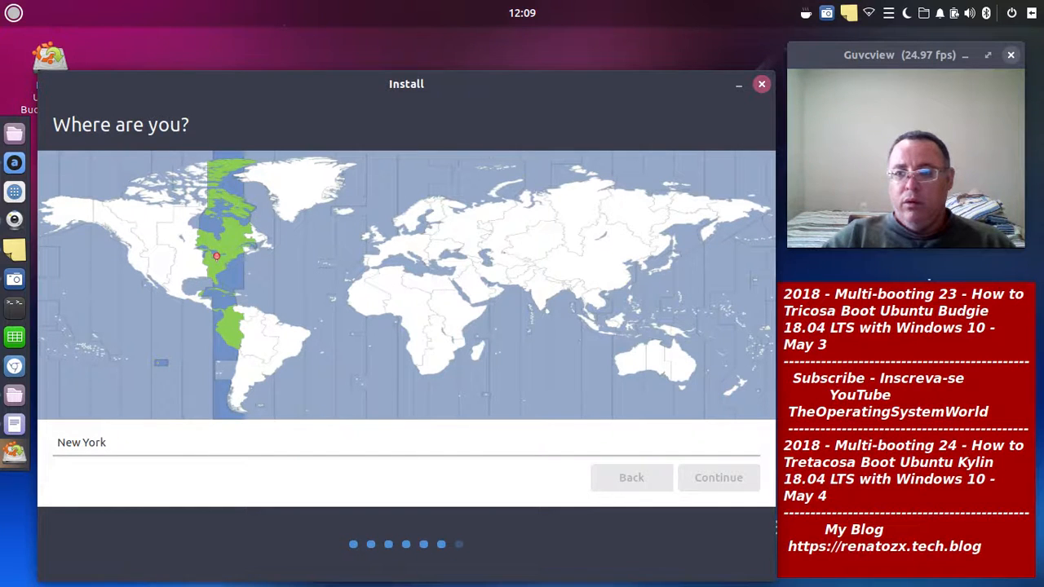
click(827, 13)
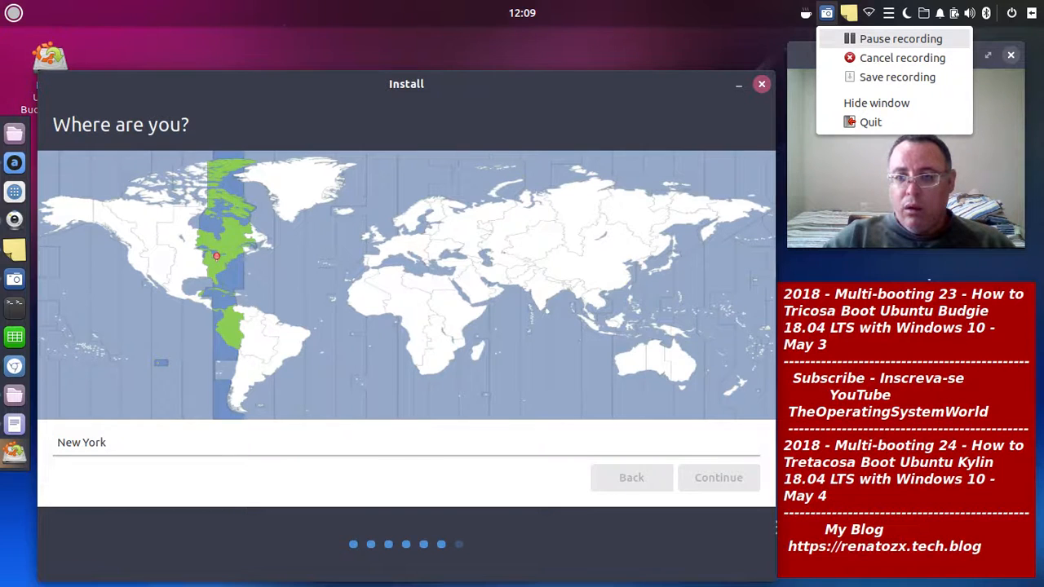
click(900, 38)
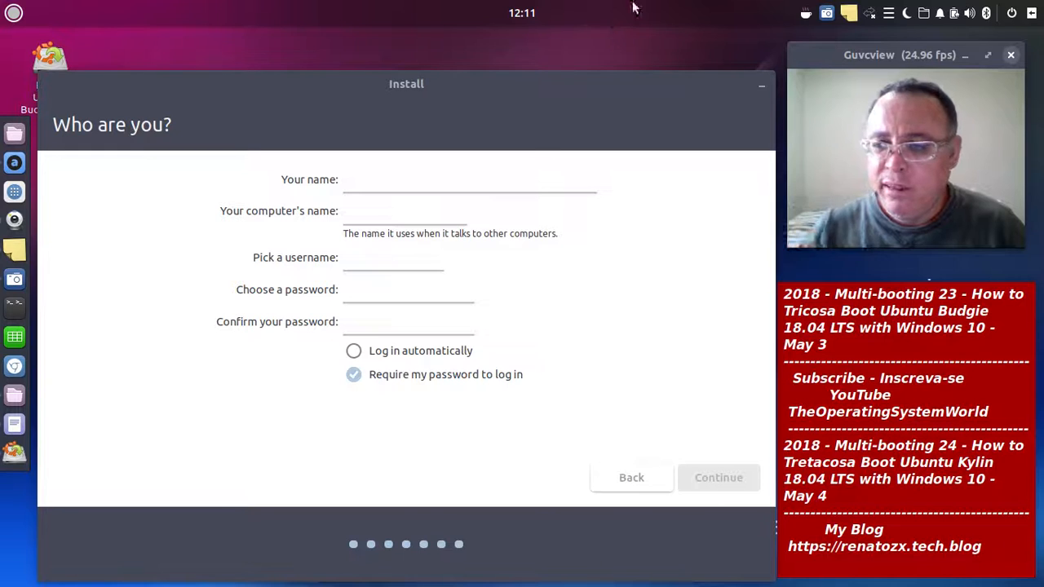
Enter pc1 as the computer's name in the user account form and pause the screen recording.
click(424, 177)
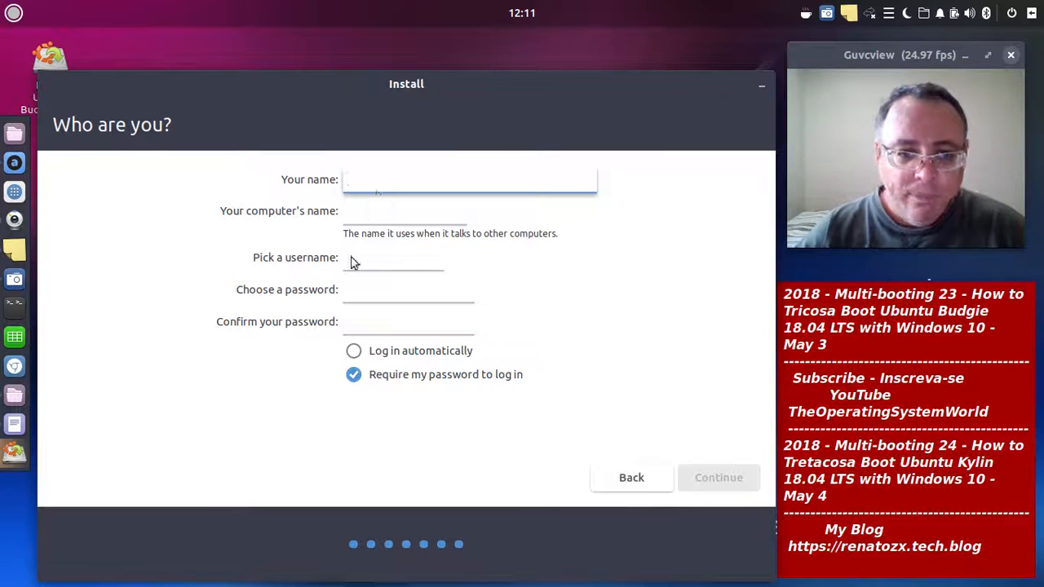
click(383, 205)
text(p)
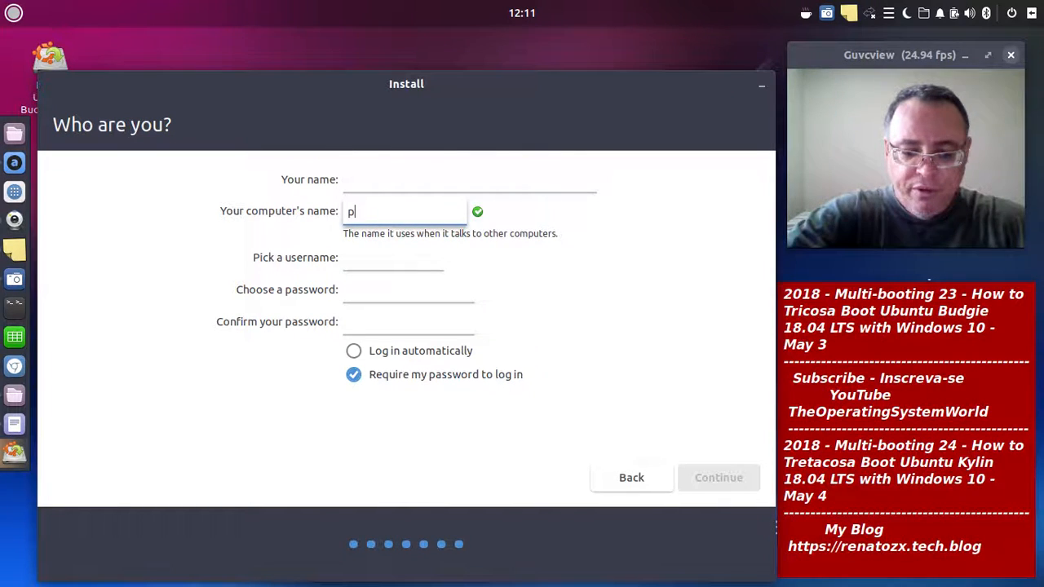
text(c1)
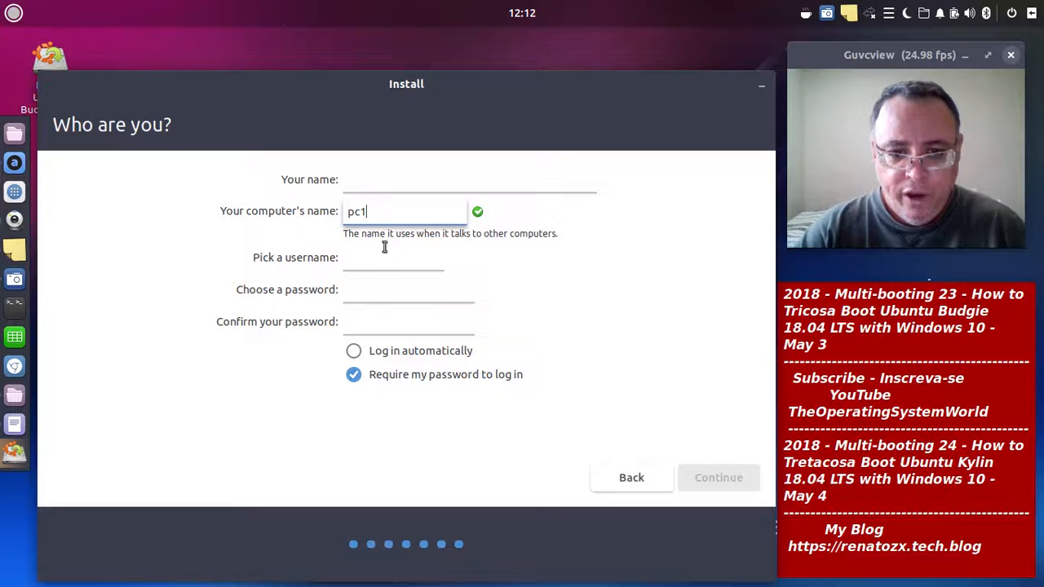
click(826, 15)
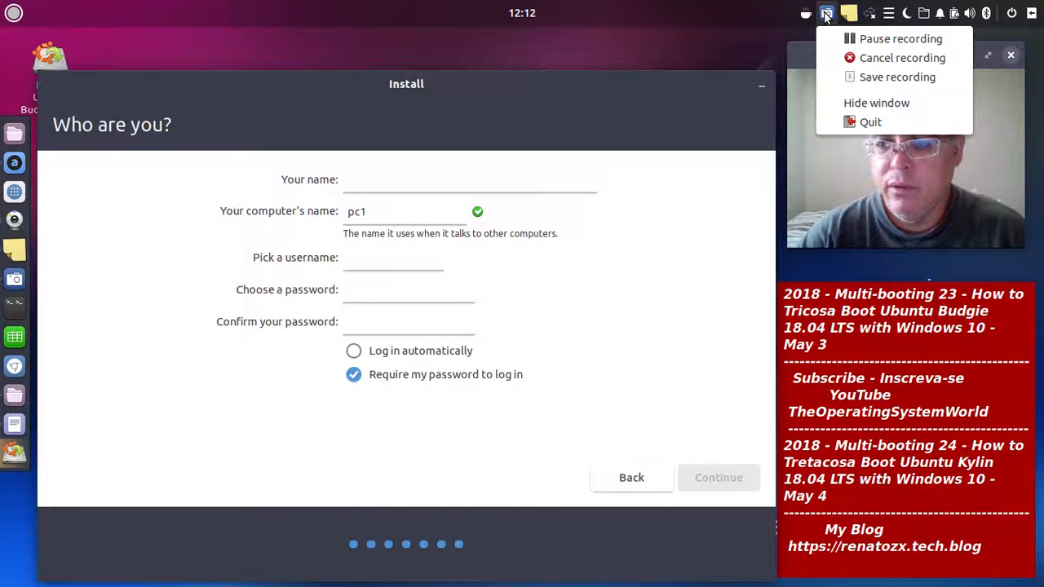
click(843, 37)
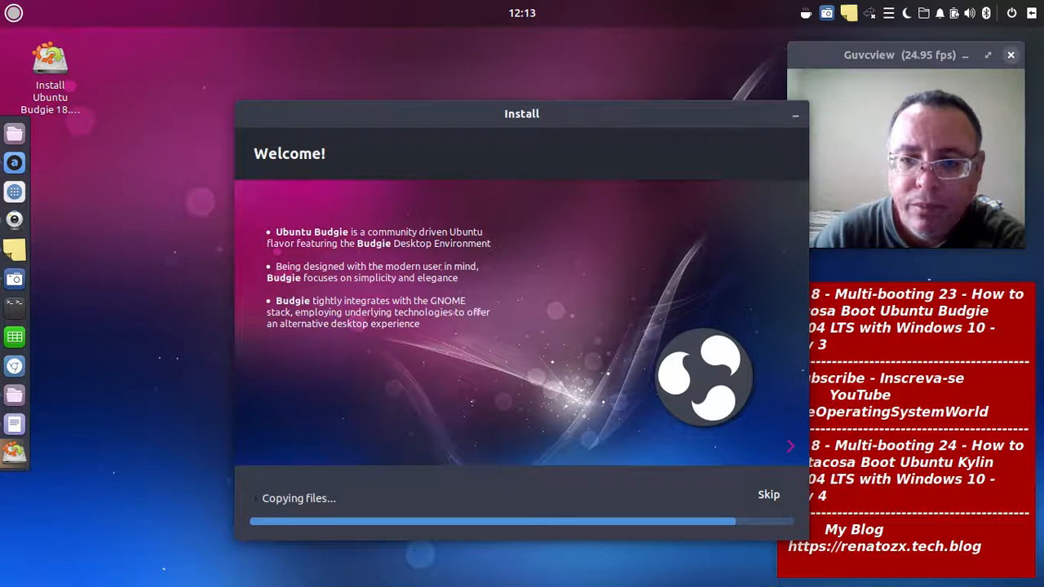
Move the Install window clear of the webcam view and sticky note, and check the recording status in SimpleScreenRecorder.
drag(558, 114, 455, 117)
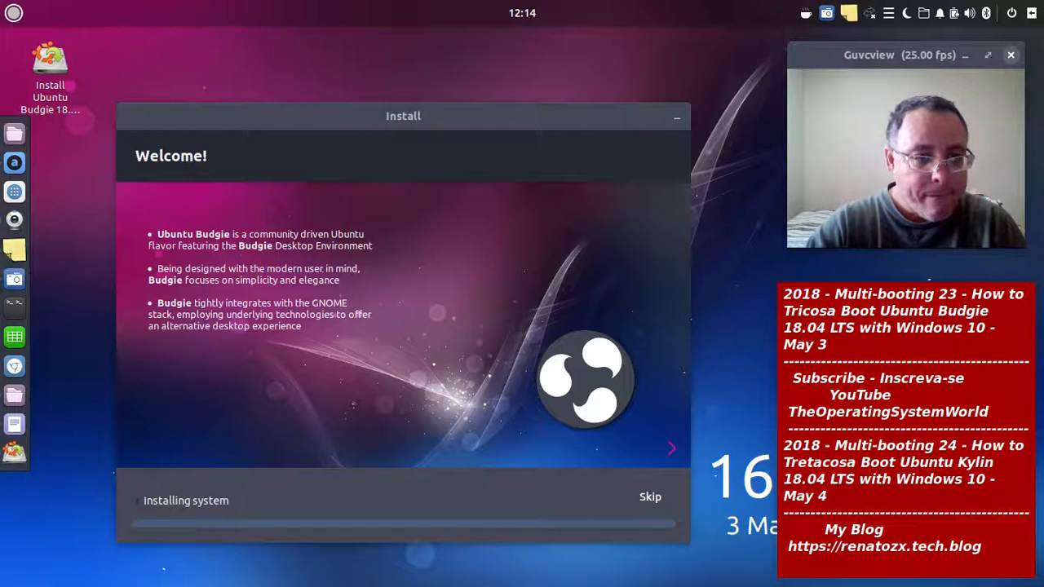
click(14, 278)
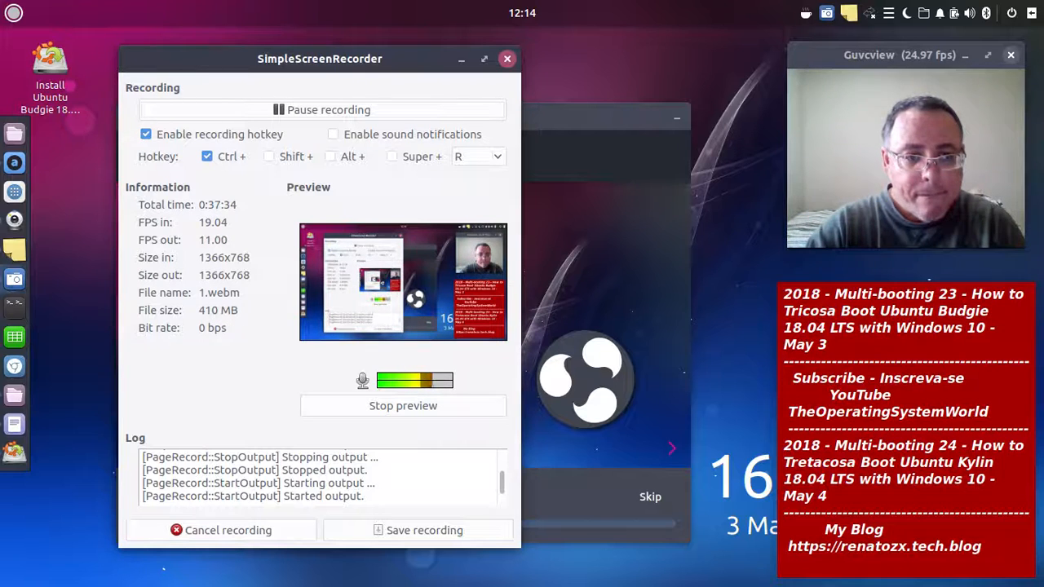
click(14, 279)
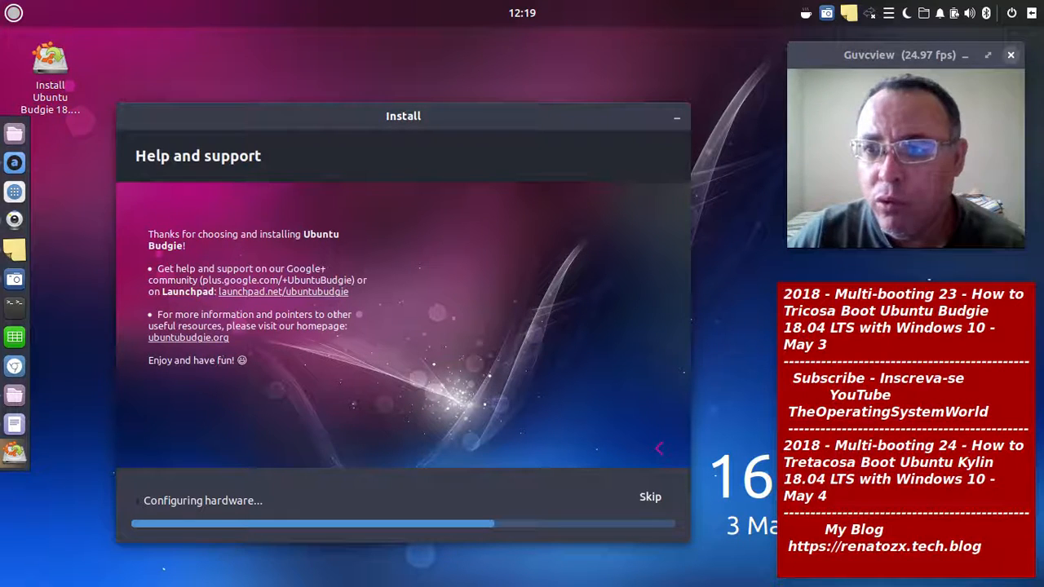
Pause the screen recording while the installer configures the hardware and again while it runs update-grub.
click(826, 13)
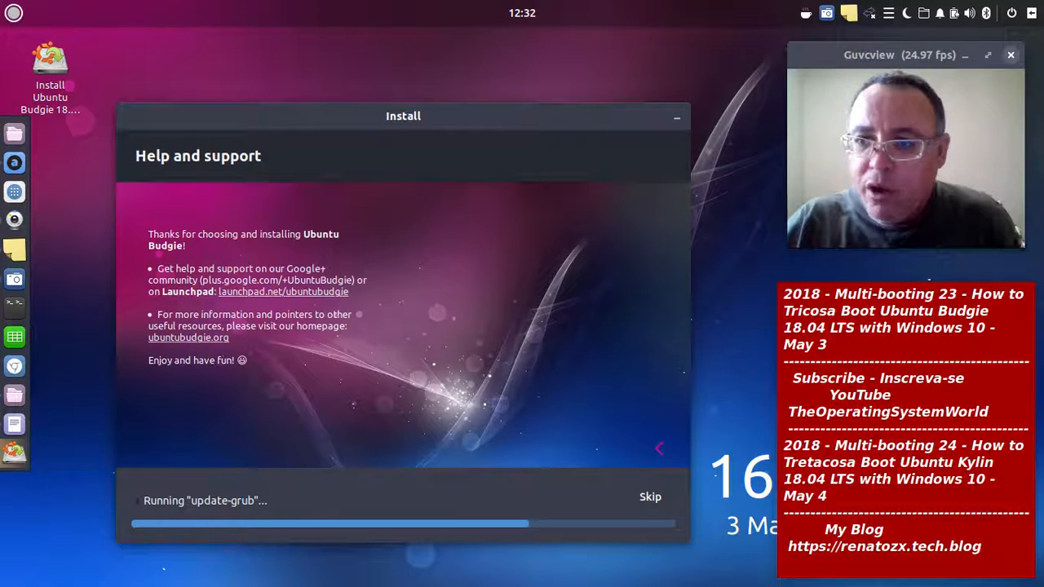
click(826, 13)
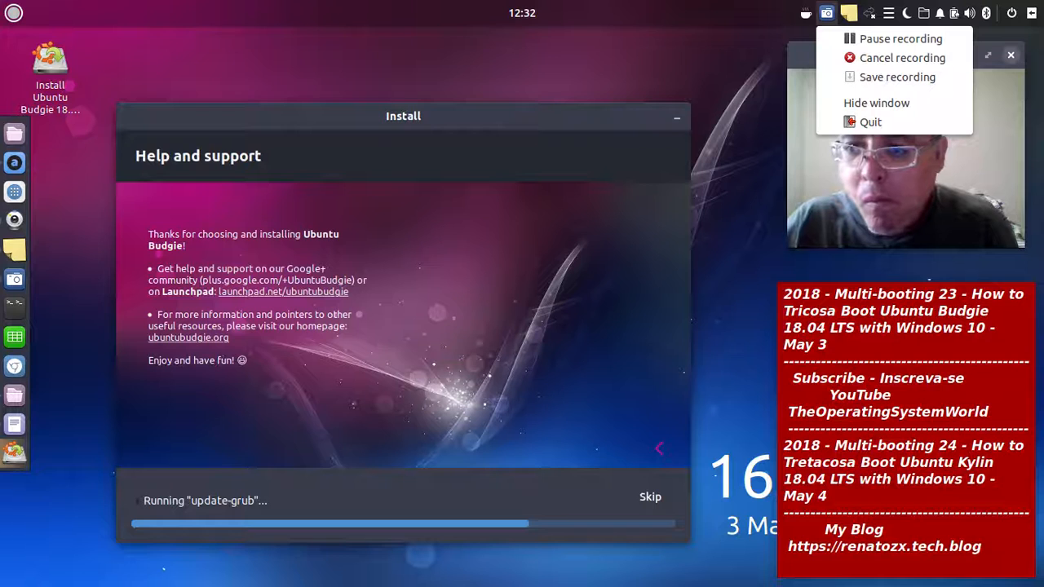
click(900, 38)
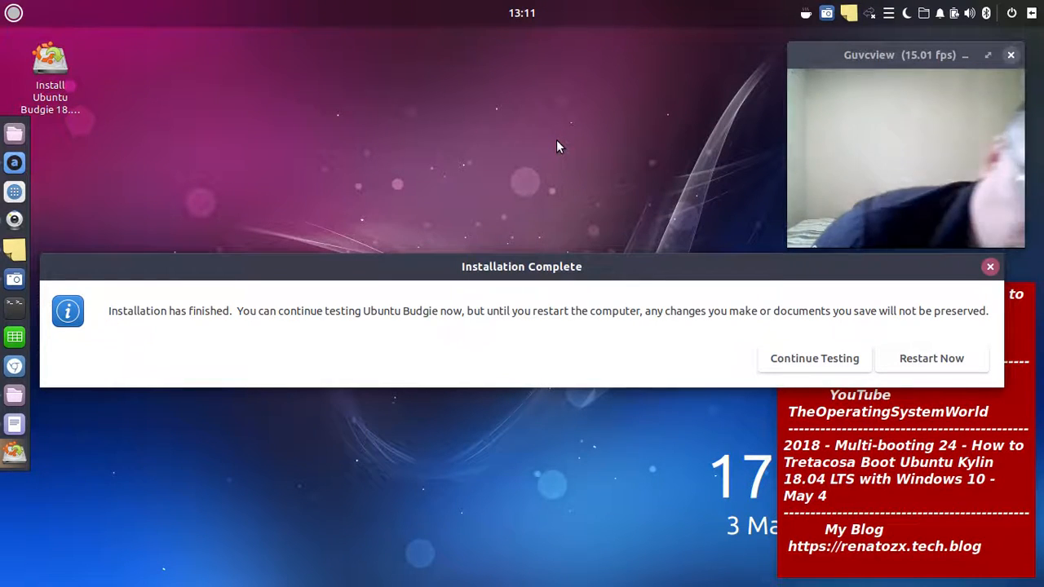
Check the recording status in SimpleScreenRecorder, and dismiss the Installation Complete dialog by choosing to continue testing Ubuntu Budgie.
click(16, 280)
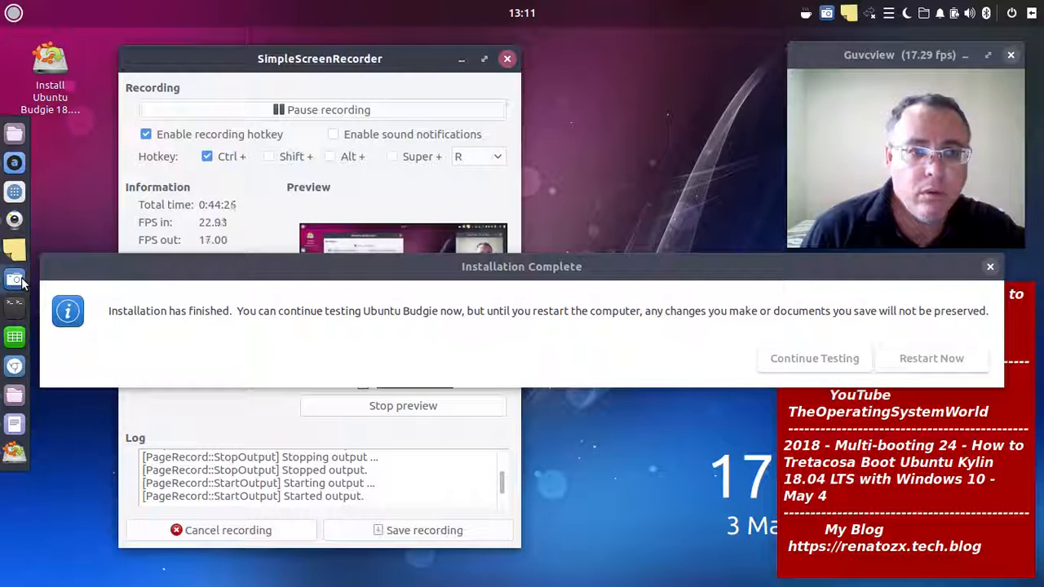
click(16, 280)
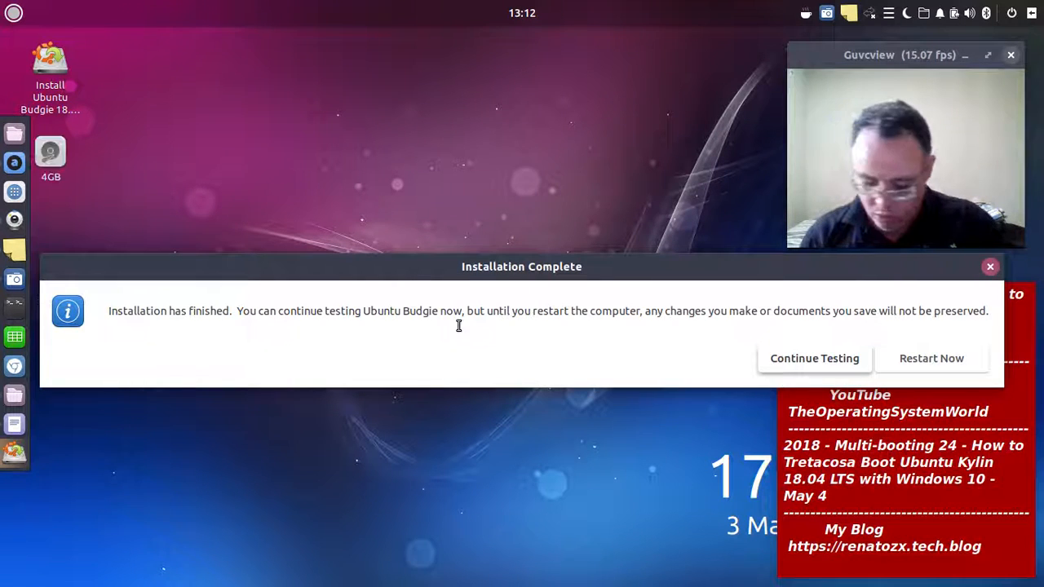
key(Return)
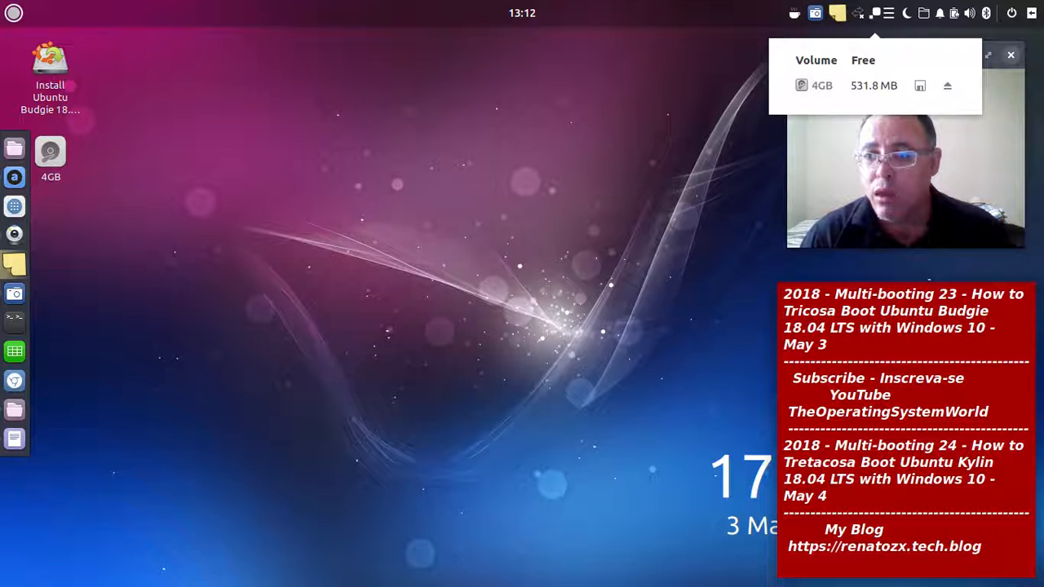
Check the list of attached volumes and their free space, closing it when done.
click(875, 13)
click(875, 13)
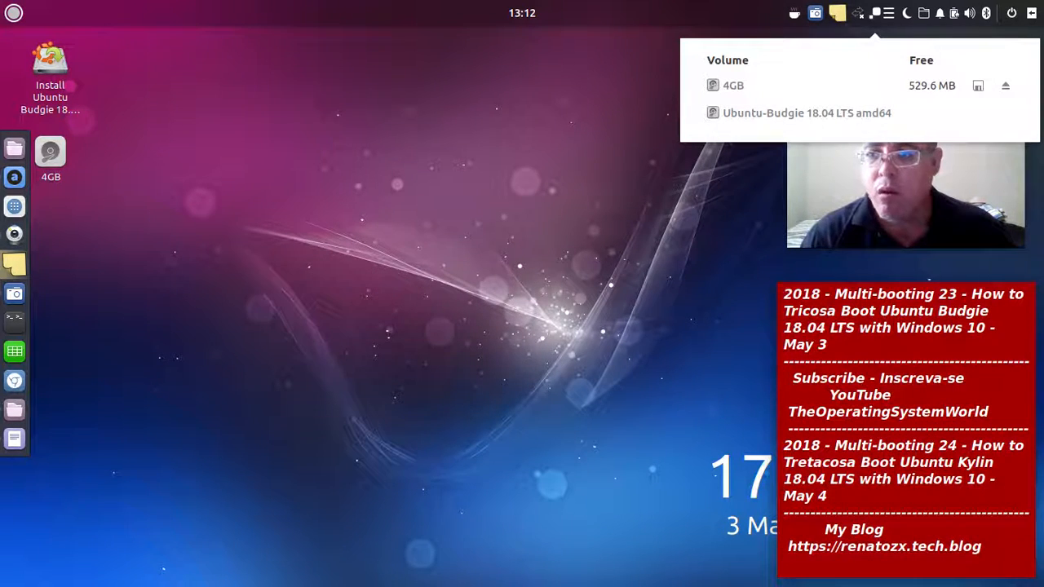
click(875, 13)
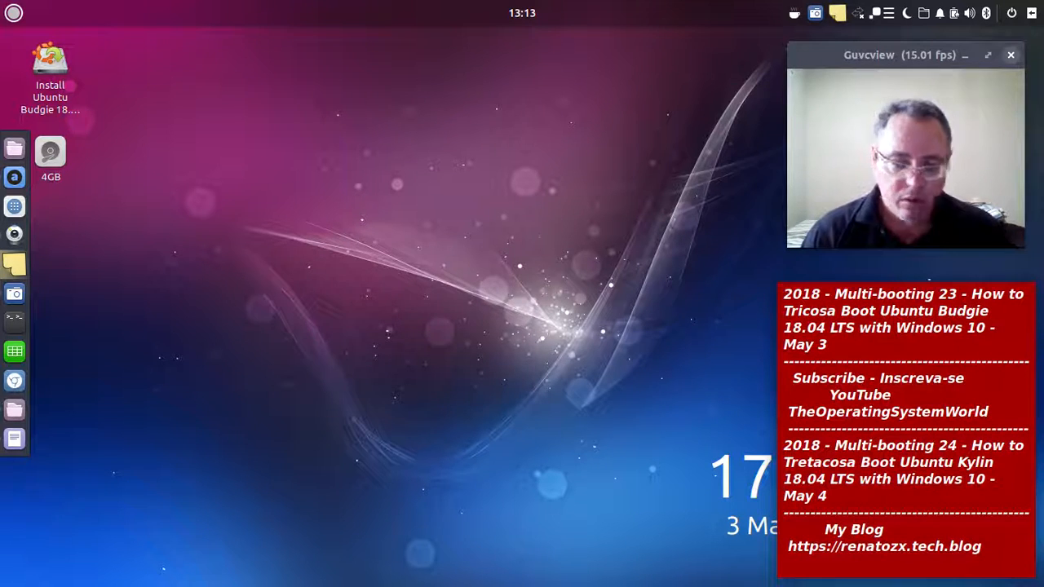
Move the Guvcview webcam window and the red sticky note next to the desktop icons, one above the other.
drag(783, 55, 185, 48)
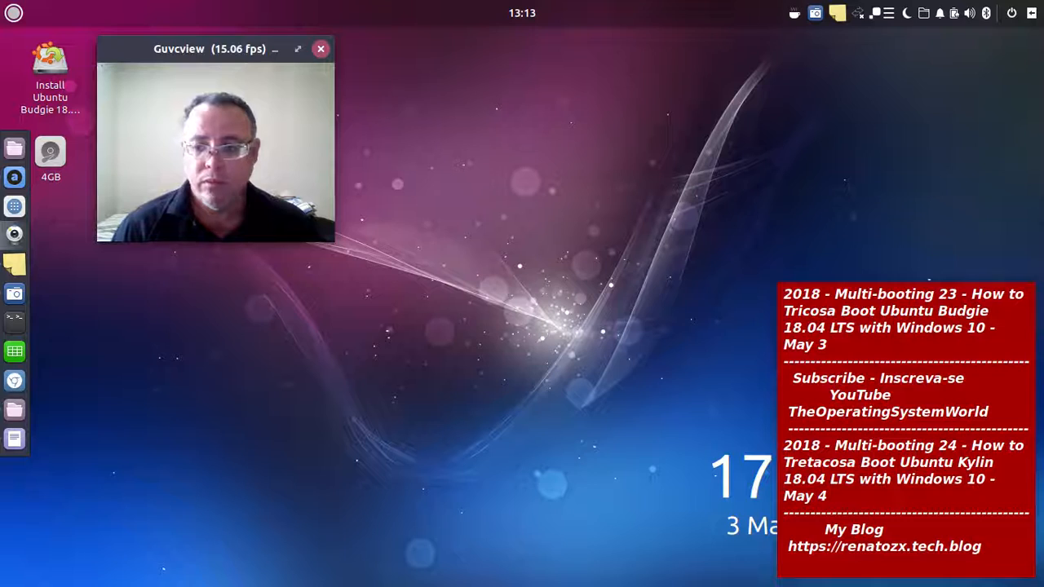
drag(840, 313, 156, 292)
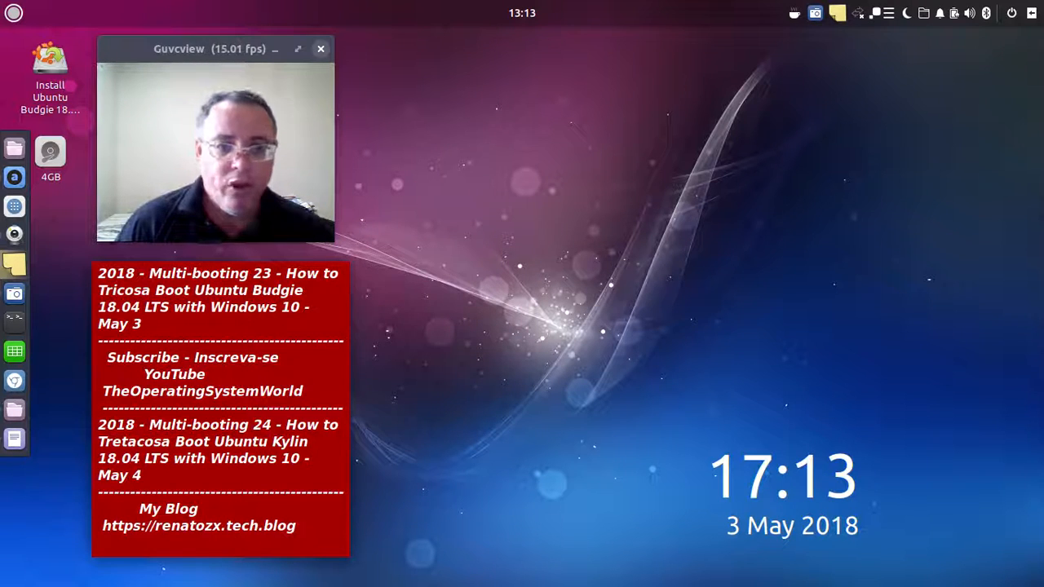
Bring up the Audacious music player, move its window to the clear area of the desktop, and minimize it.
click(14, 177)
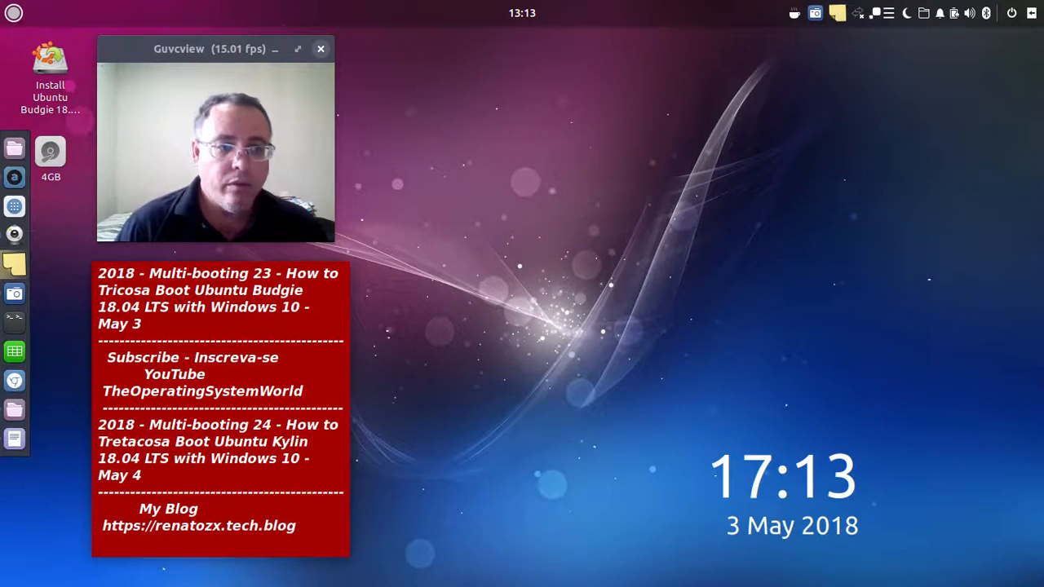
drag(458, 41, 691, 89)
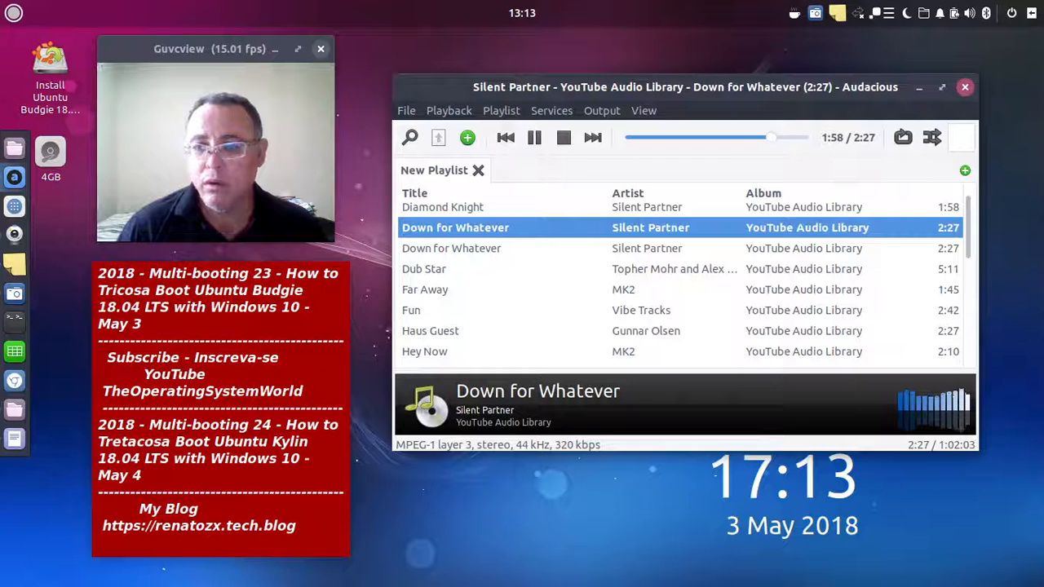
click(919, 88)
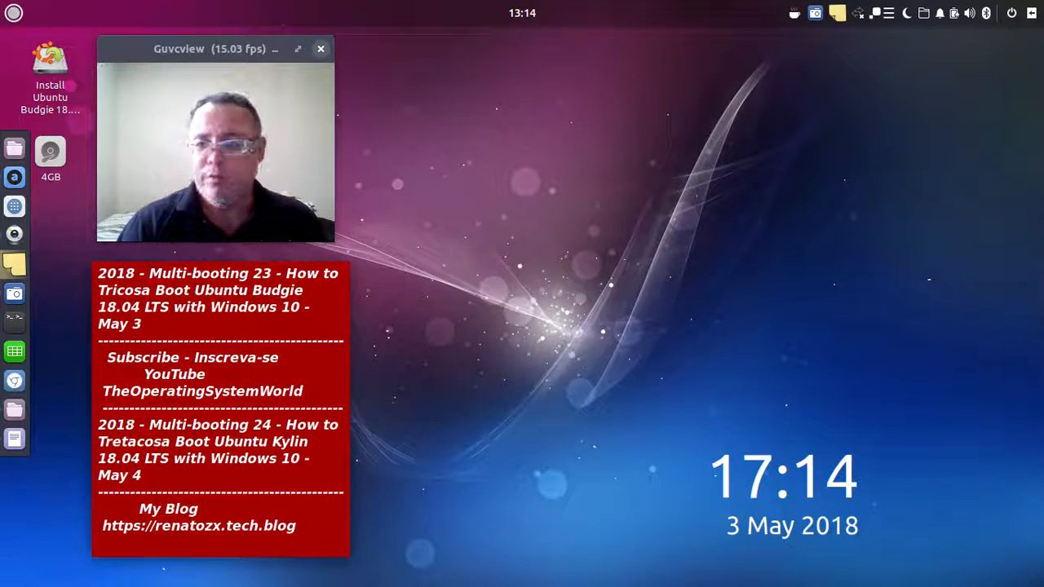
Open the recording controls of SimpleScreenRecorder.
click(815, 13)
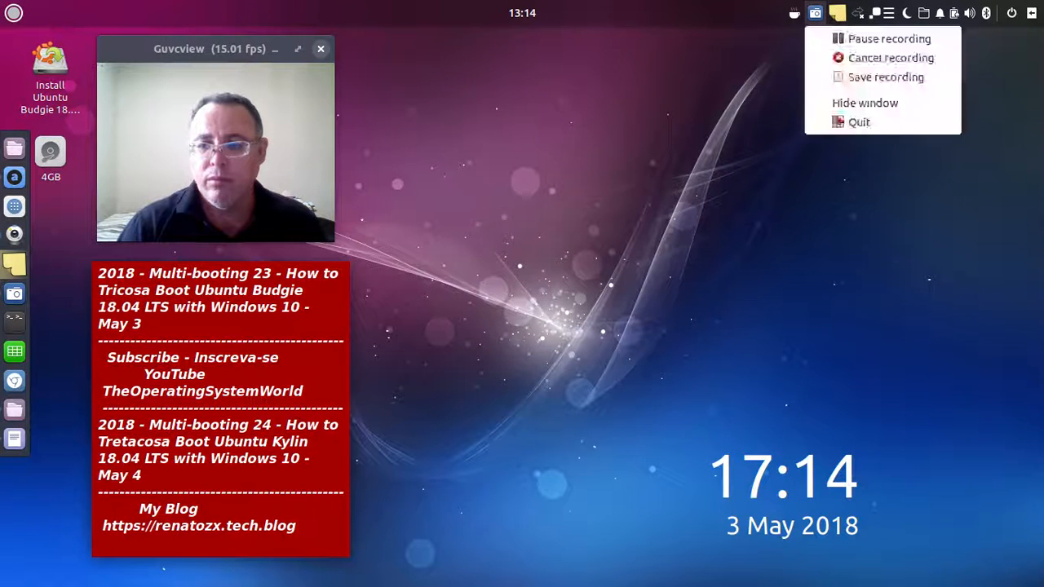